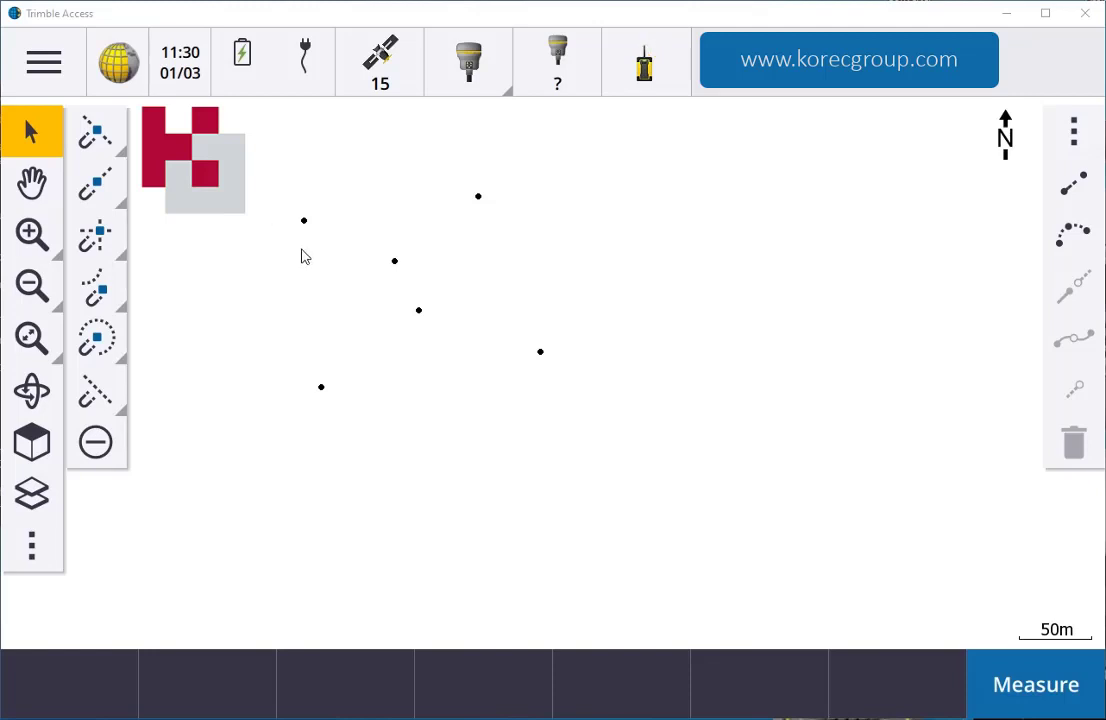
# Centre the six job points on the map and open the map options menu
pyautogui.click(50, 190)
pyautogui.moveTo(310, 322); pyautogui.dragTo(470, 374)
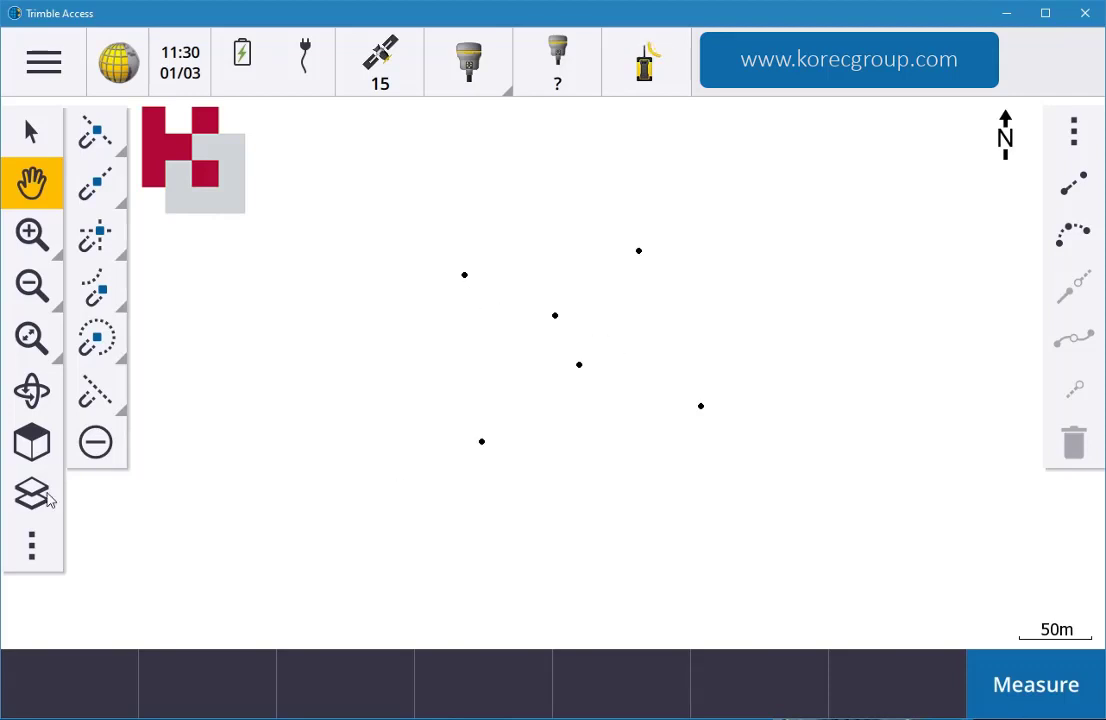
pyautogui.click(38, 544)
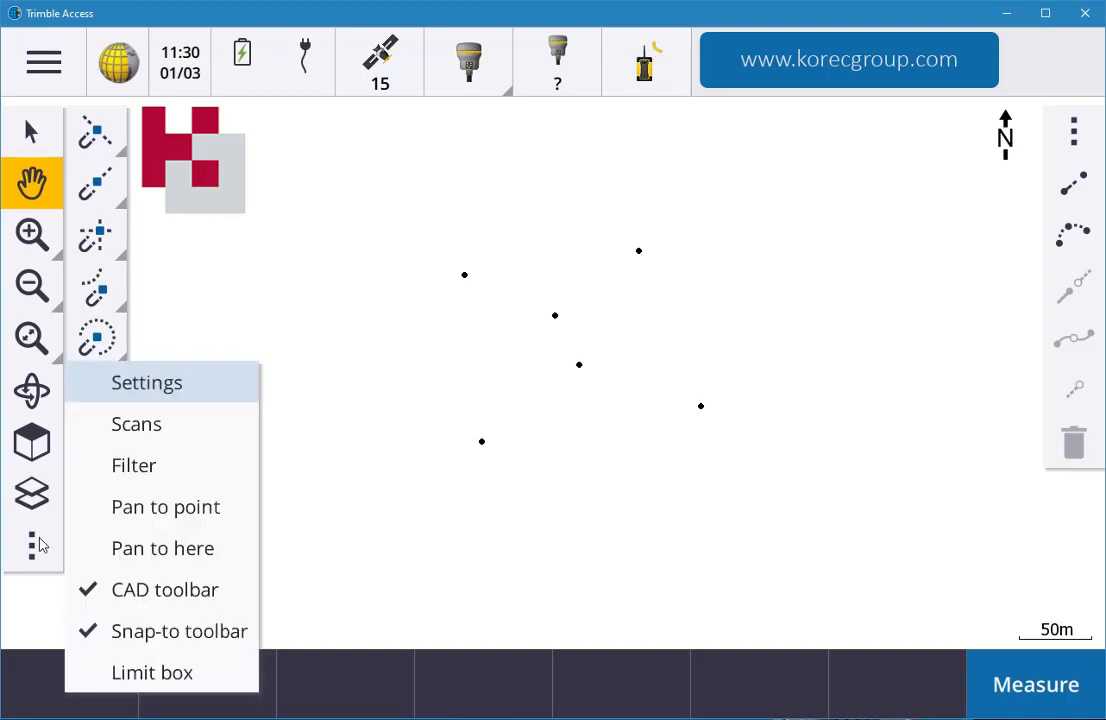
# Turn on Codes in the map display settings so points show BB and TB labels
pyautogui.click(160, 384)
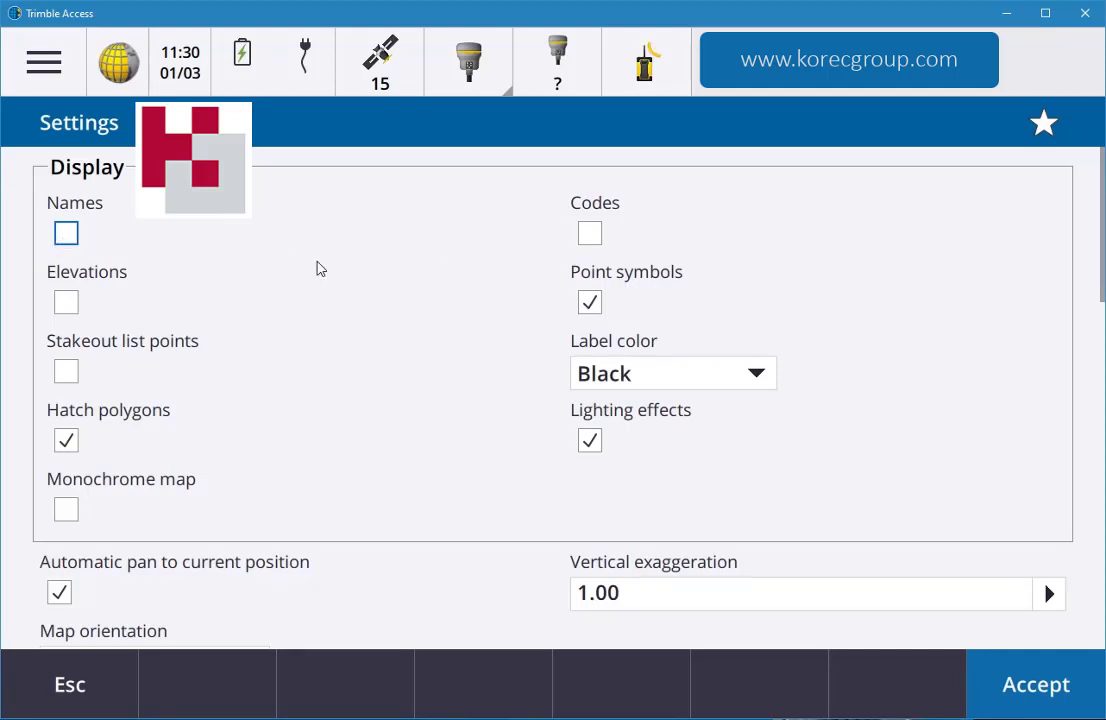
pyautogui.click(590, 234)
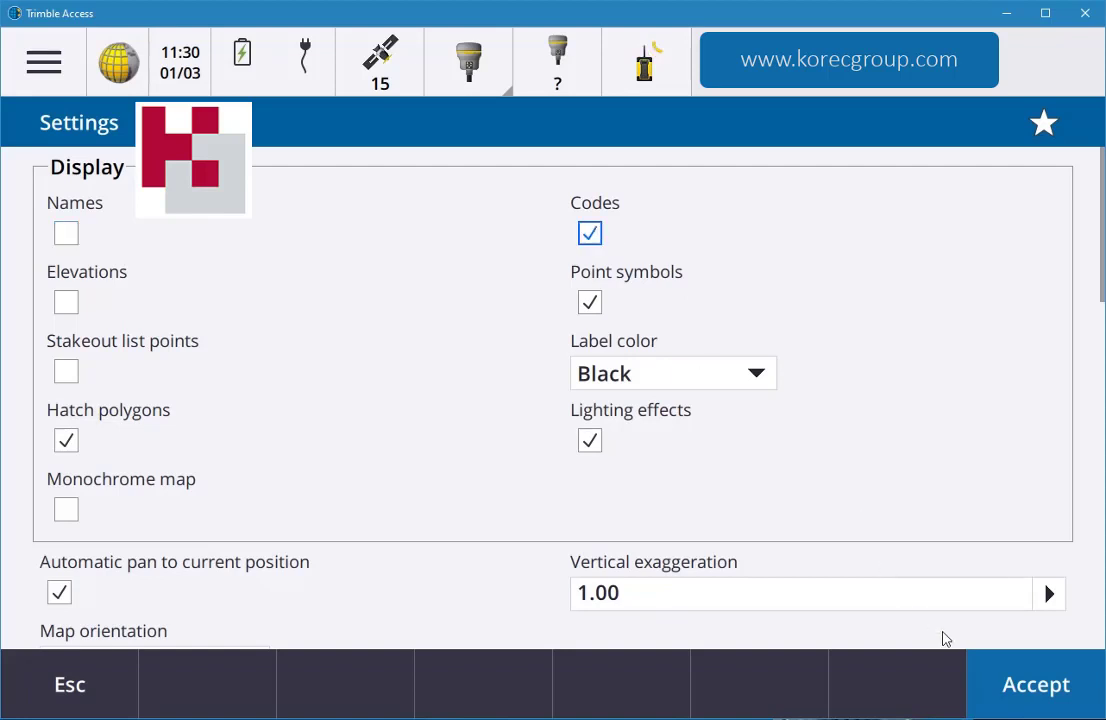
pyautogui.click(1050, 686)
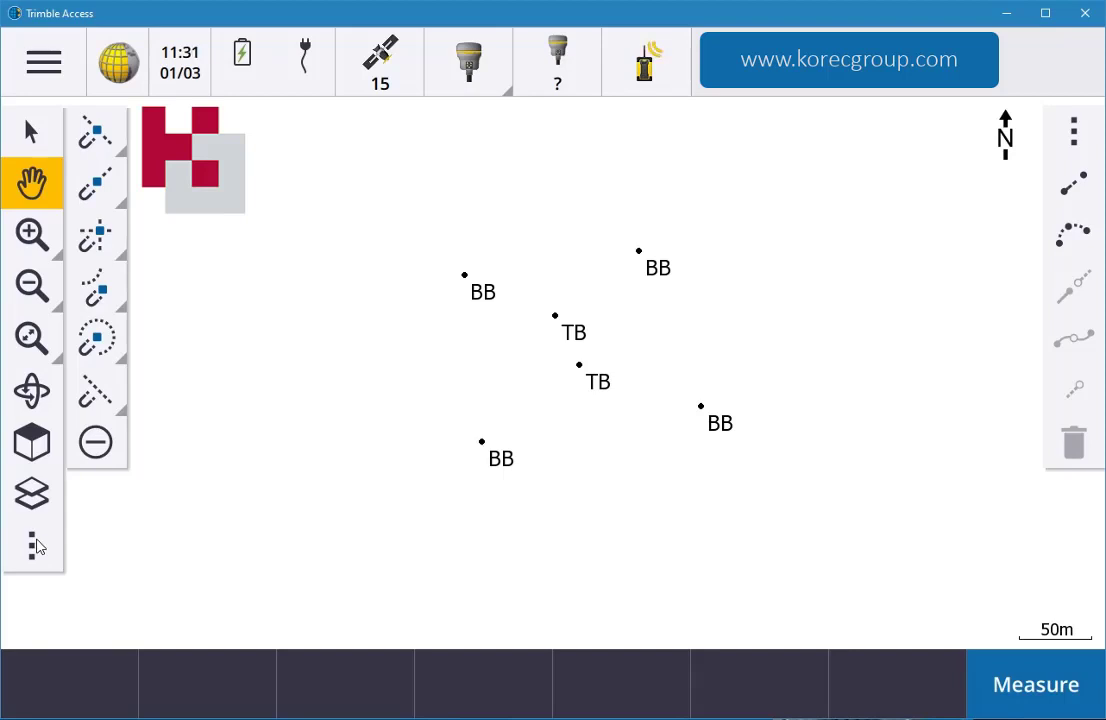
# Set the map Label color to Orange in the map settings
pyautogui.click(37, 546)
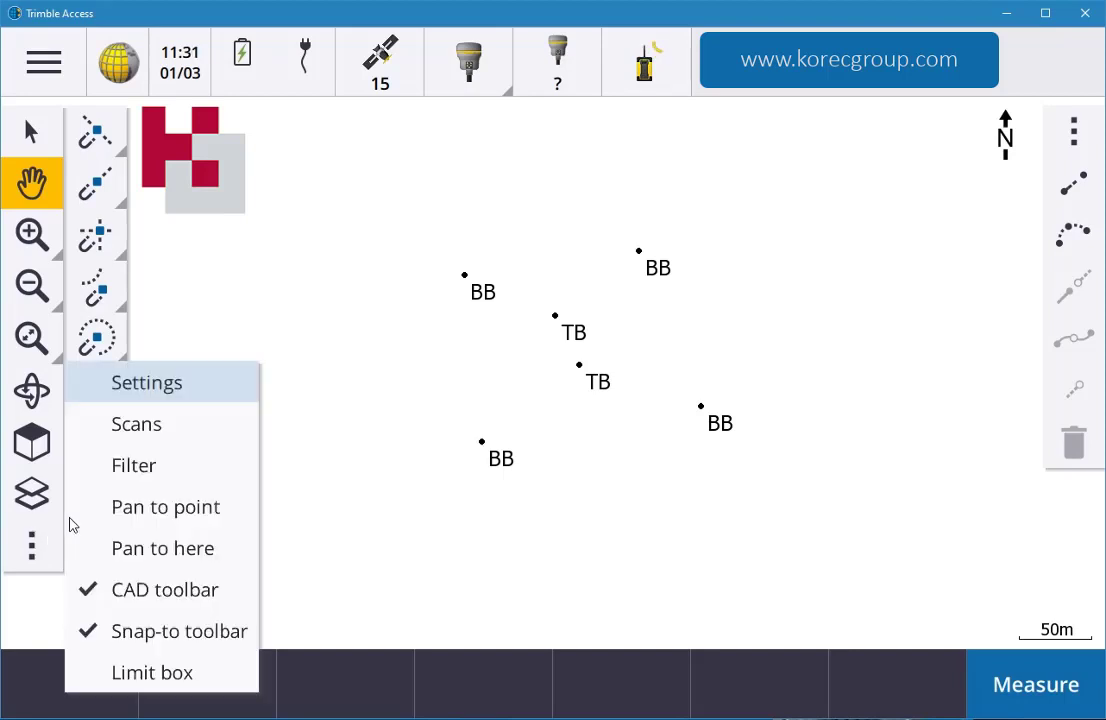
pyautogui.click(178, 388)
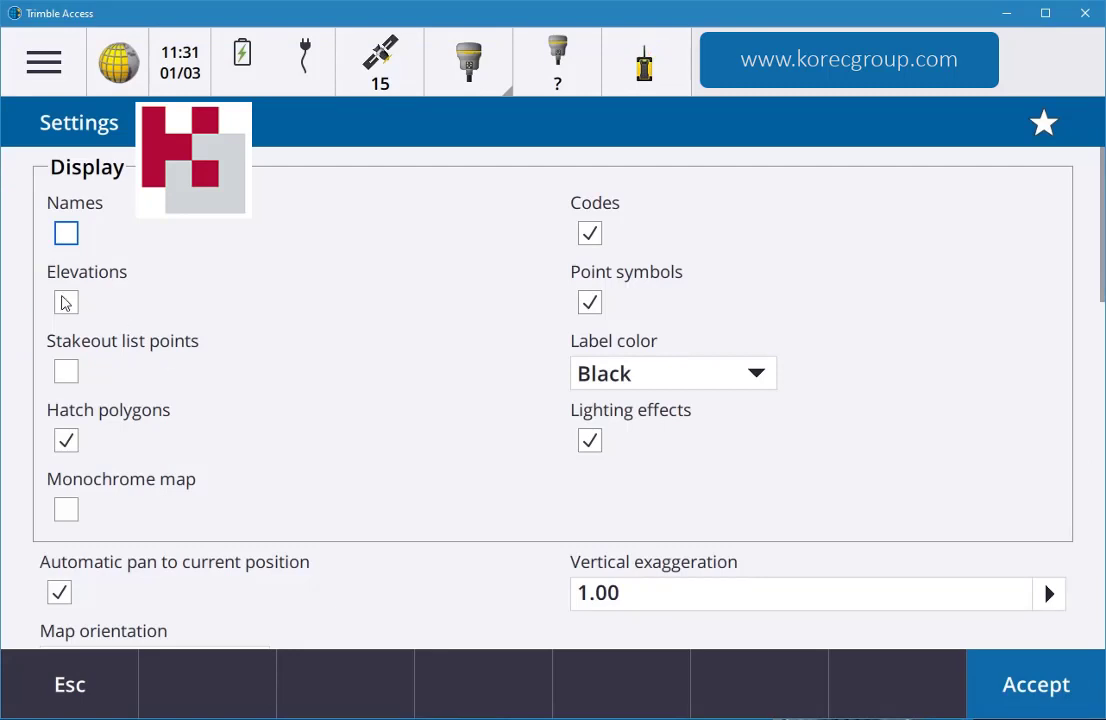
pyautogui.click(749, 374)
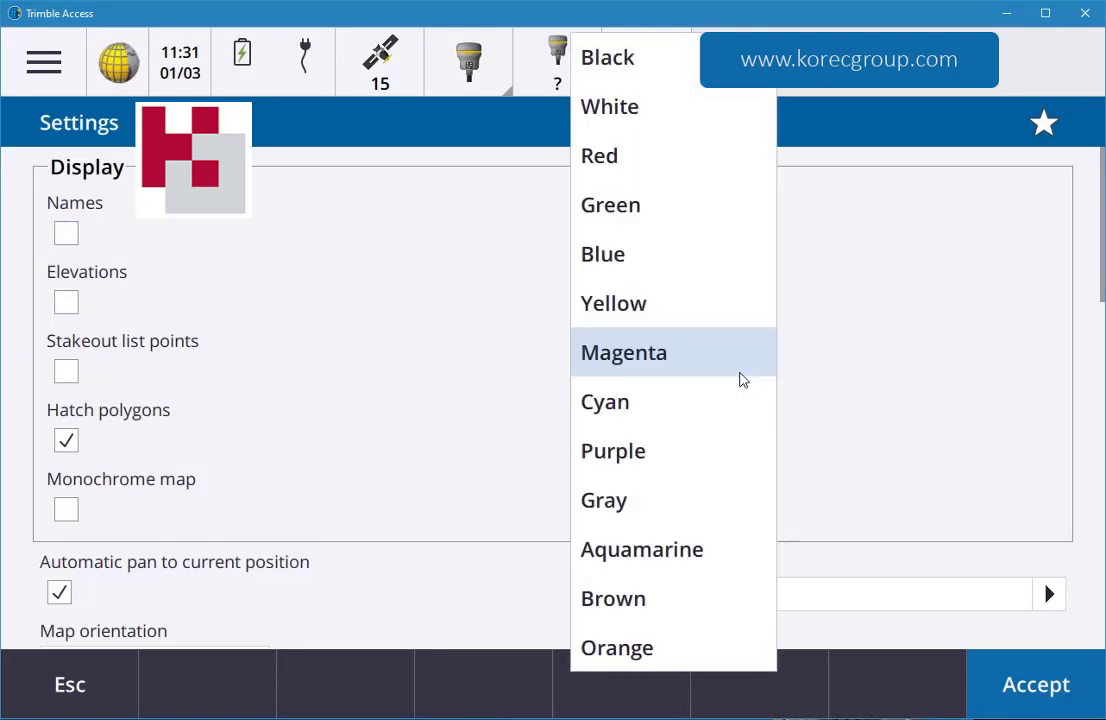
pyautogui.click(654, 275)
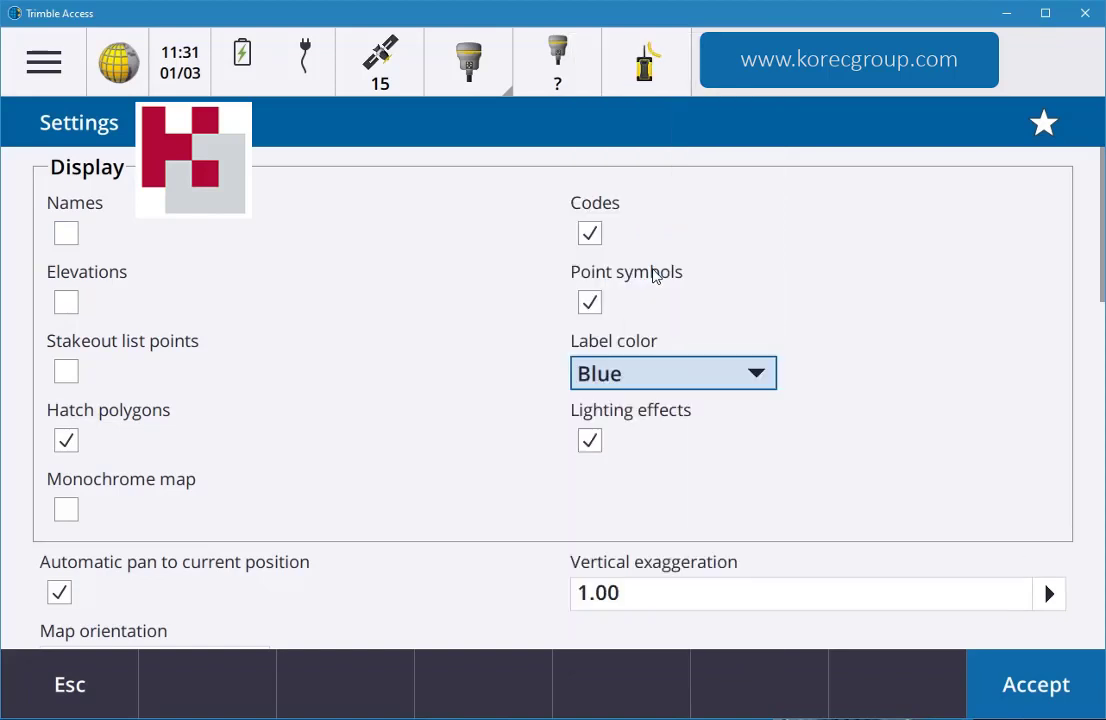
pyautogui.click(633, 381)
pyautogui.click(650, 647)
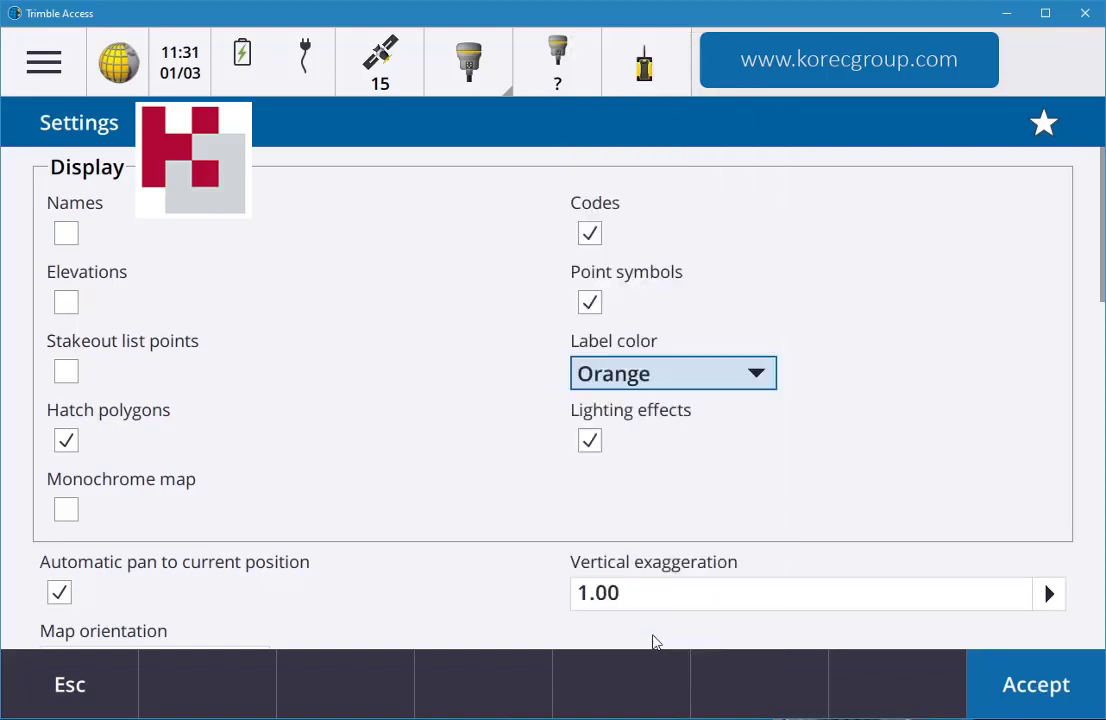
pyautogui.click(1020, 680)
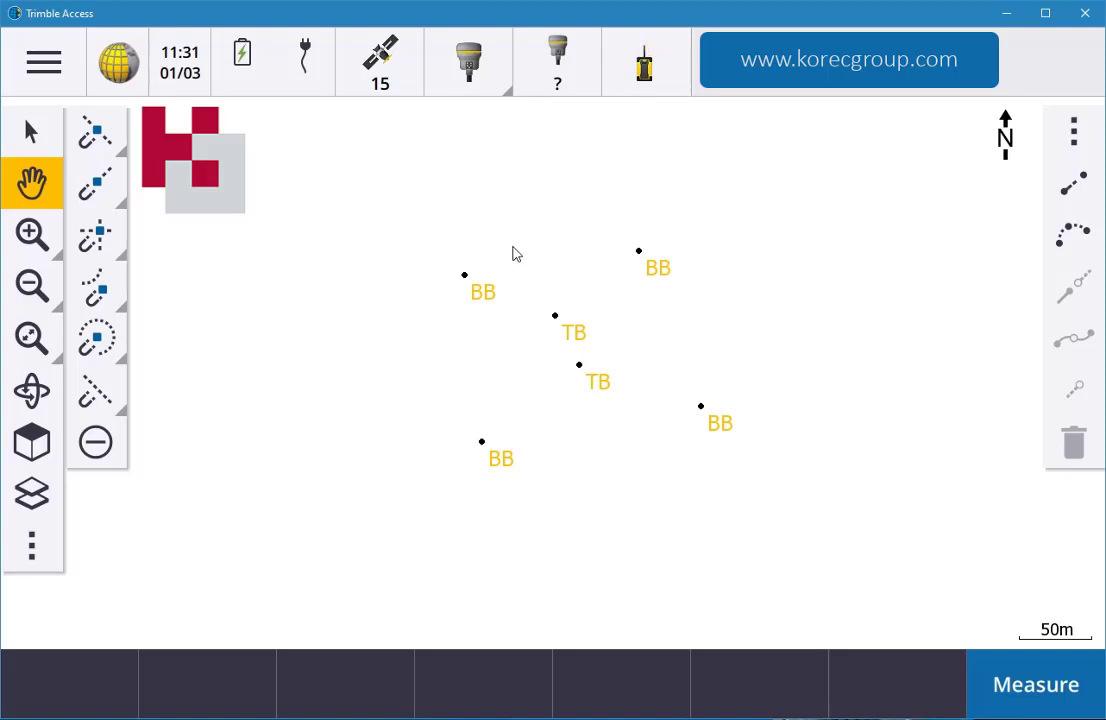
# Box-select the BB and TB points, then toggle BB points until all six are selected
pyautogui.moveTo(465, 285); pyautogui.dragTo(513, 370)
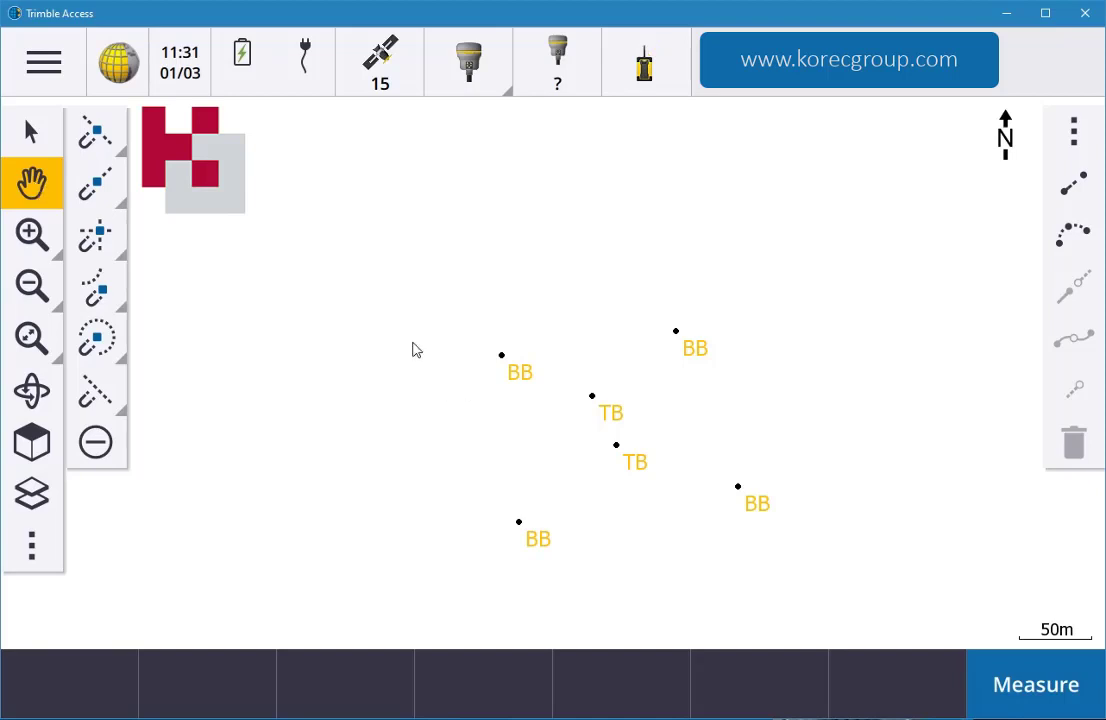
pyautogui.moveTo(415, 350); pyautogui.dragTo(365, 296)
pyautogui.click(42, 132)
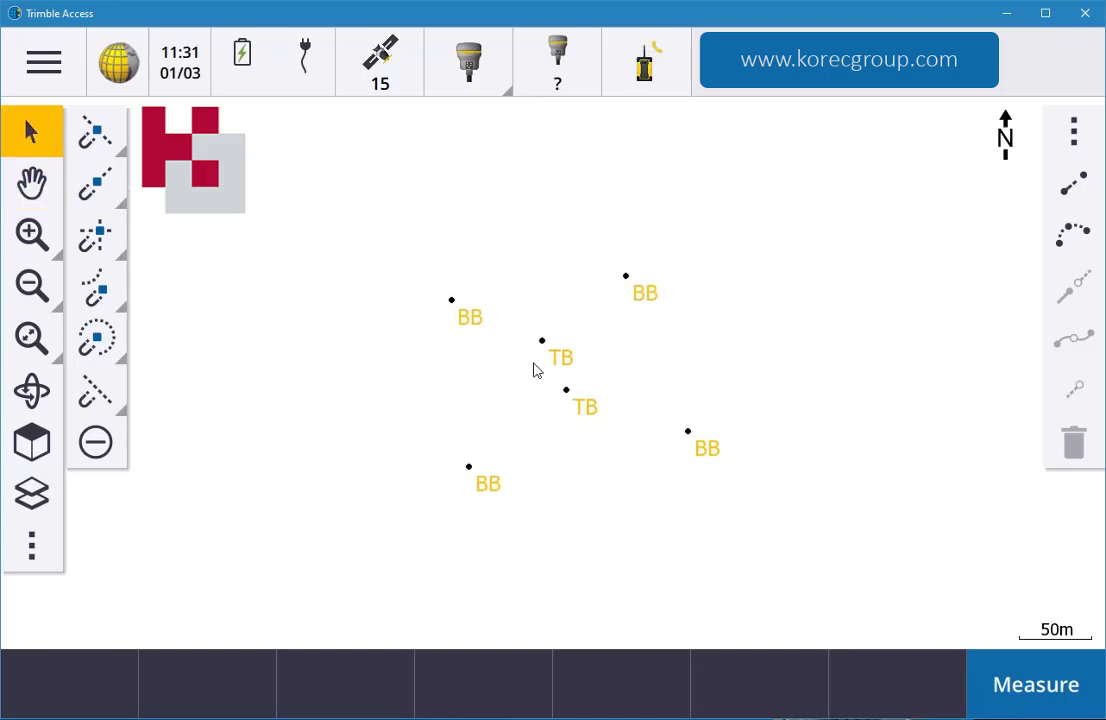
pyautogui.moveTo(409, 235); pyautogui.dragTo(860, 588)
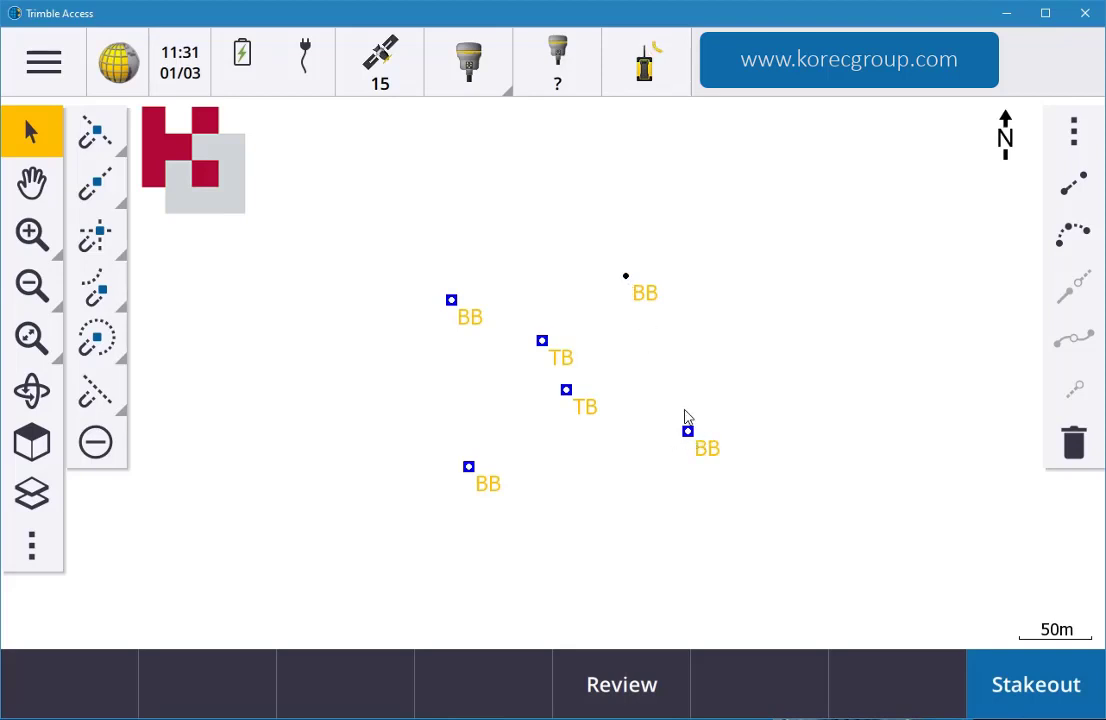
pyautogui.click(687, 436)
pyautogui.click(470, 468)
pyautogui.click(469, 468)
pyautogui.click(688, 434)
pyautogui.click(627, 277)
# Create a surface named 'sp volume' from the six selected points
pyautogui.rightClick(800, 279)
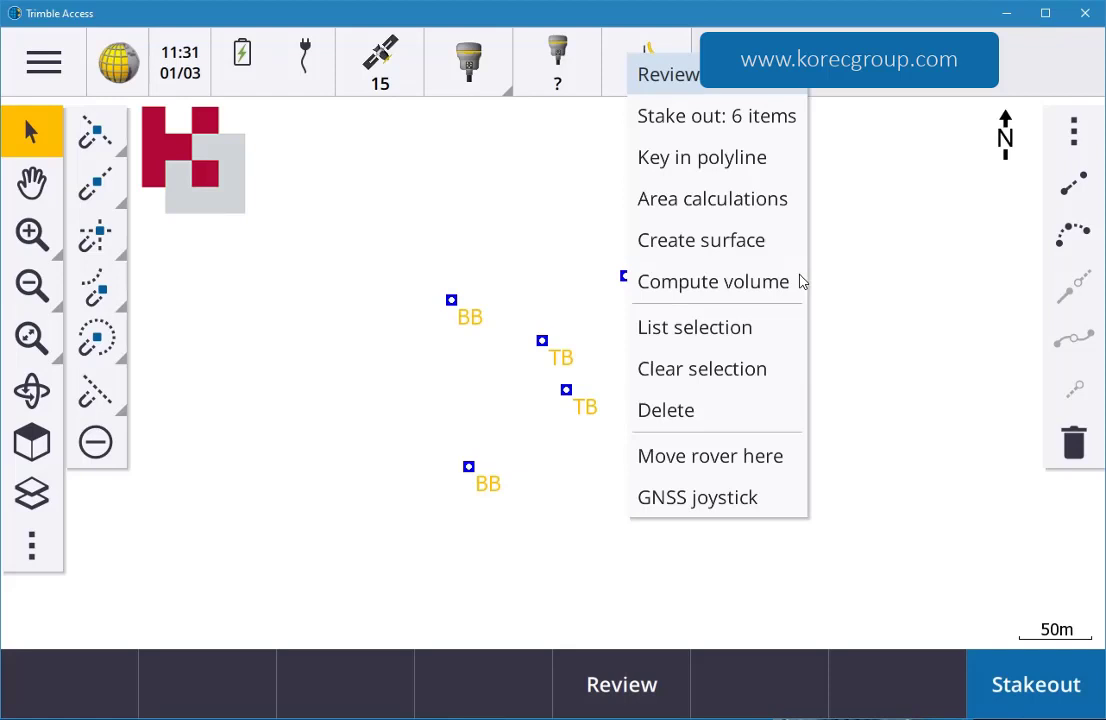
pyautogui.click(750, 284)
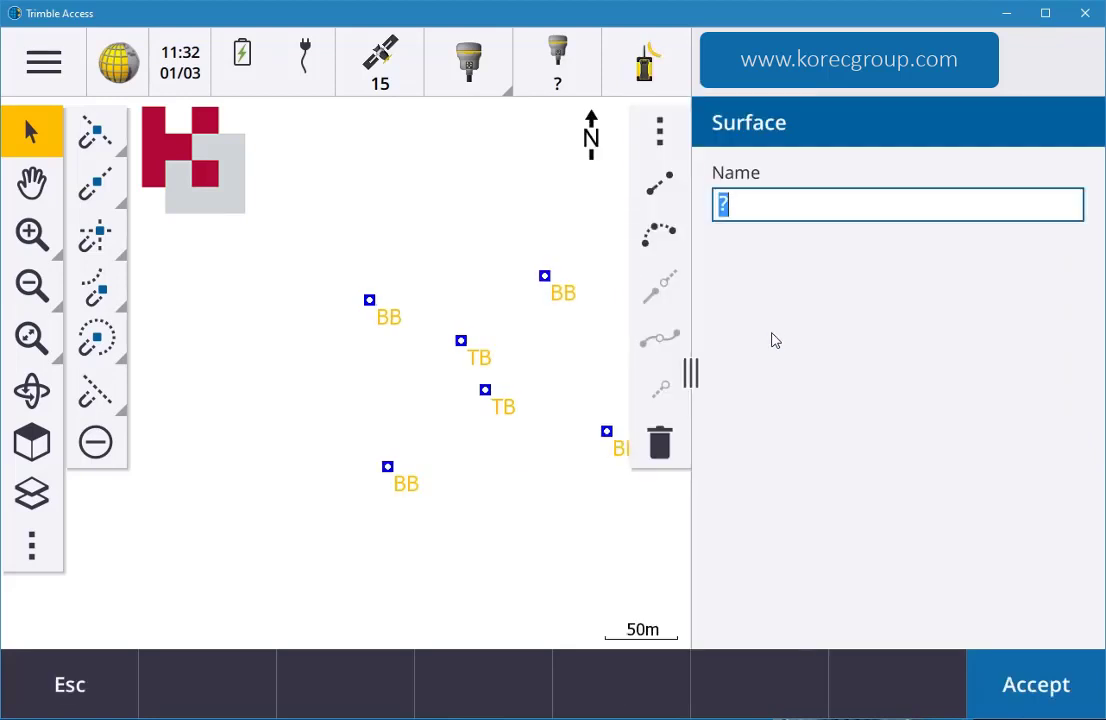
pyautogui.write('sp')
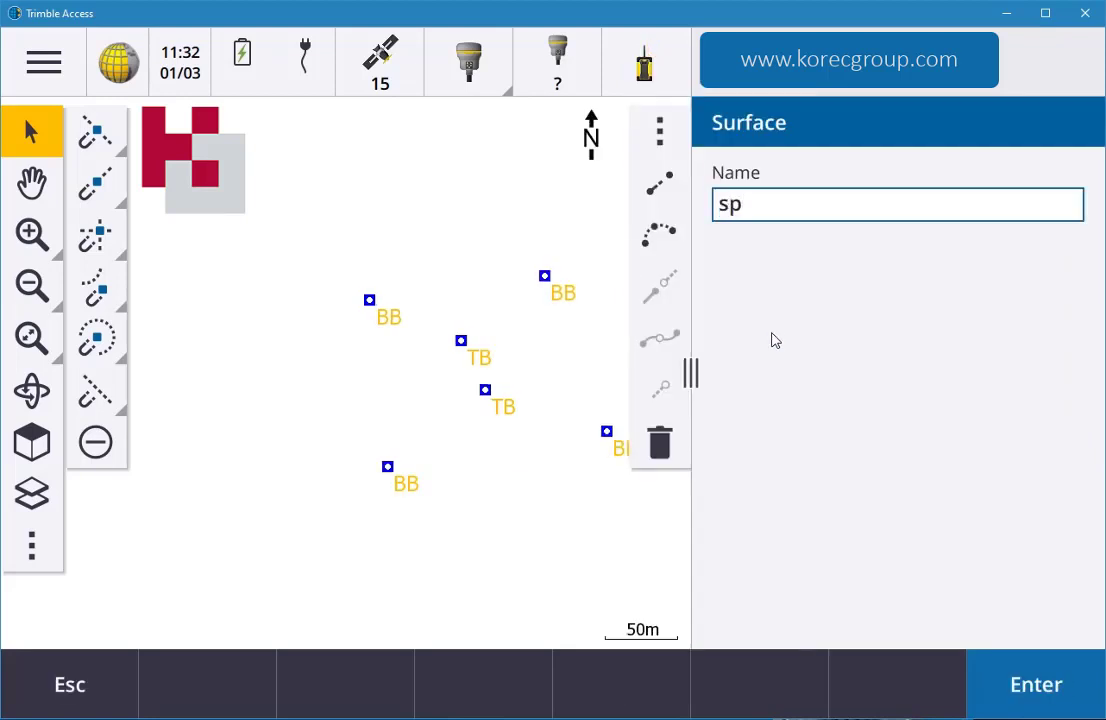
pyautogui.press('BackSpace')
pyautogui.press('BackSpace')
pyautogui.write('sp volume')
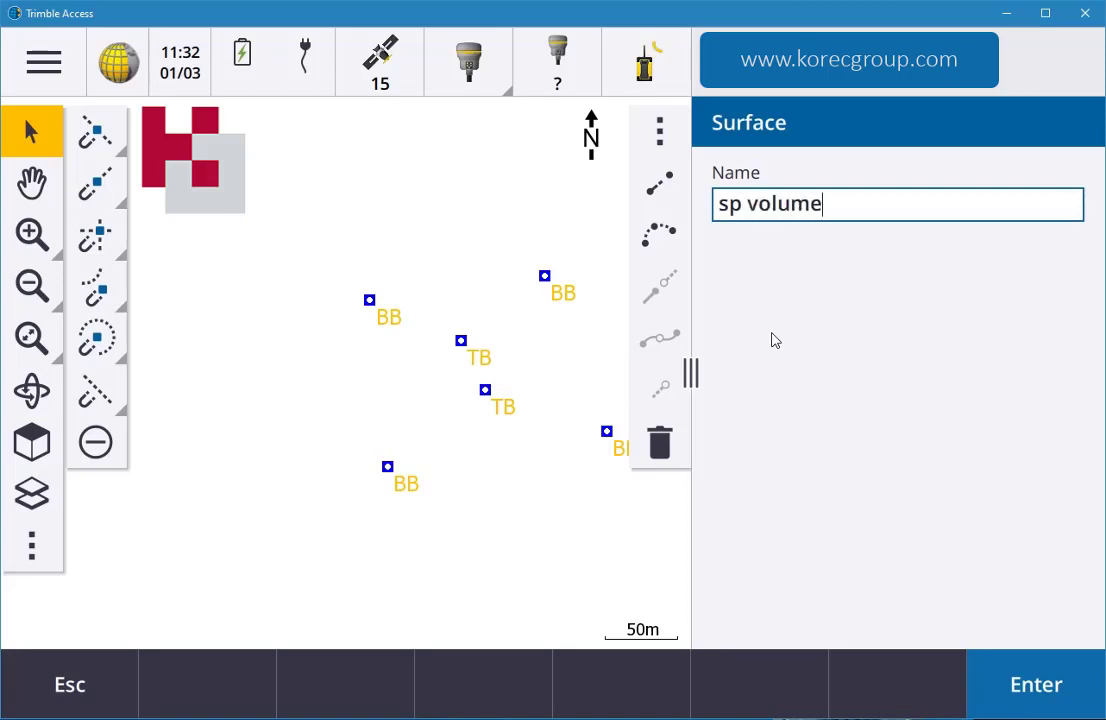
pyautogui.click(1035, 678)
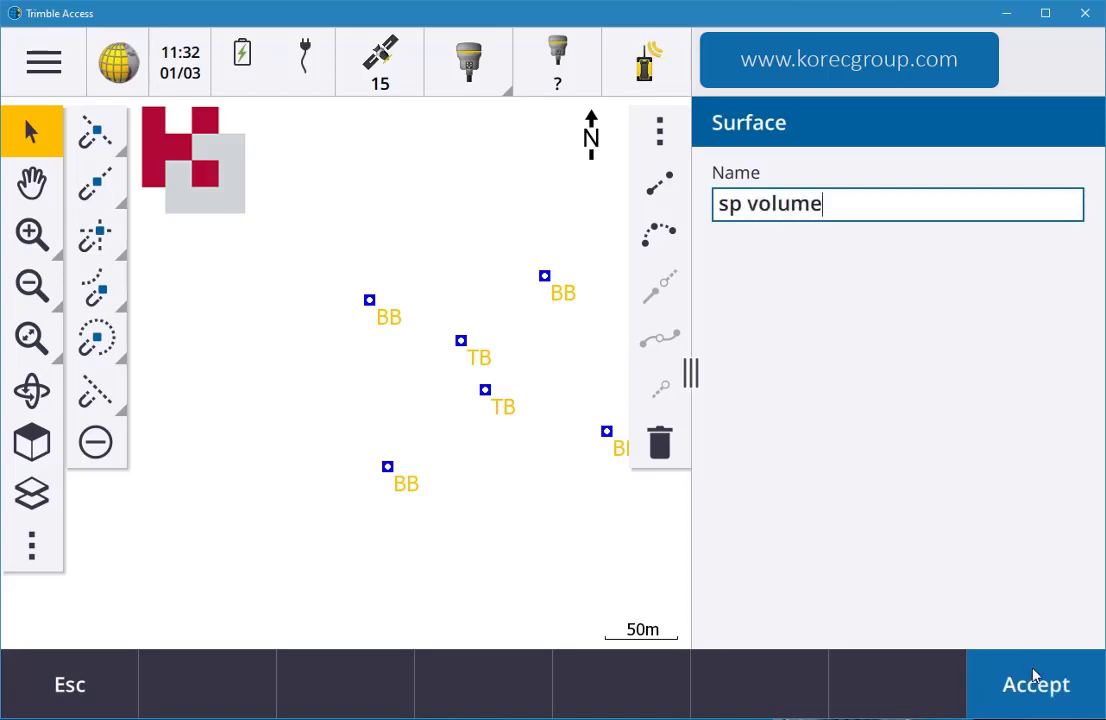
pyautogui.click(1037, 684)
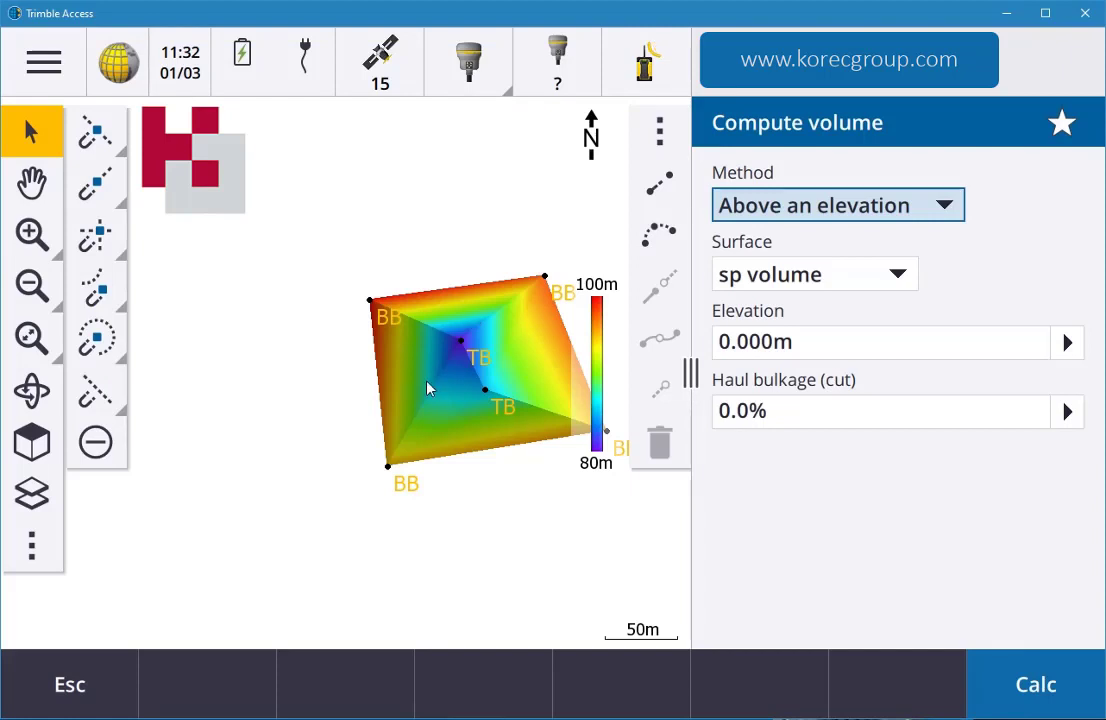
# Tilt the sp volume surface into perspective and open the Compute volume Method list
pyautogui.click(31, 182)
pyautogui.moveTo(455, 425); pyautogui.dragTo(364, 425)
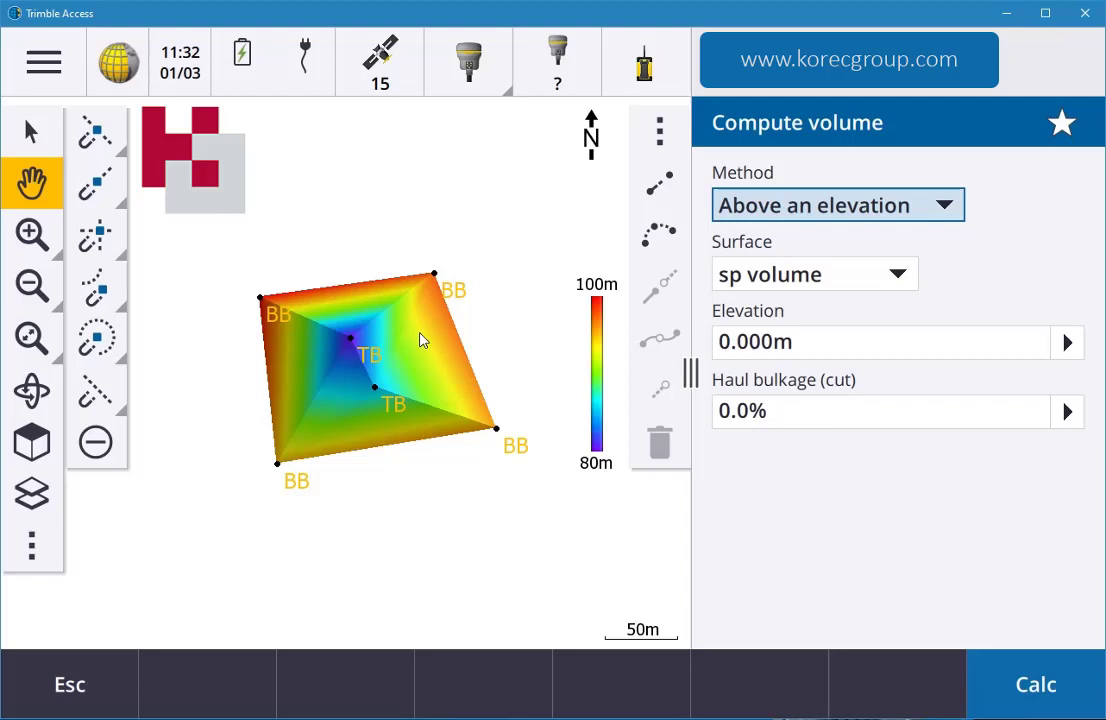
pyautogui.click(30, 393)
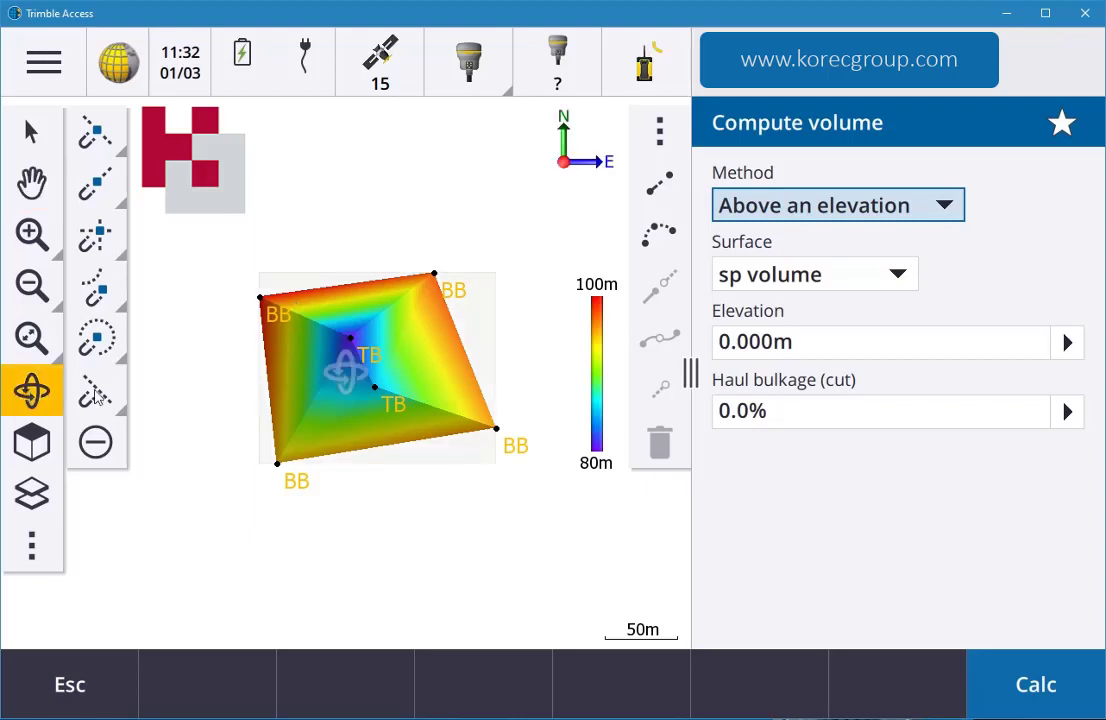
pyautogui.moveTo(316, 340); pyautogui.dragTo(282, 295)
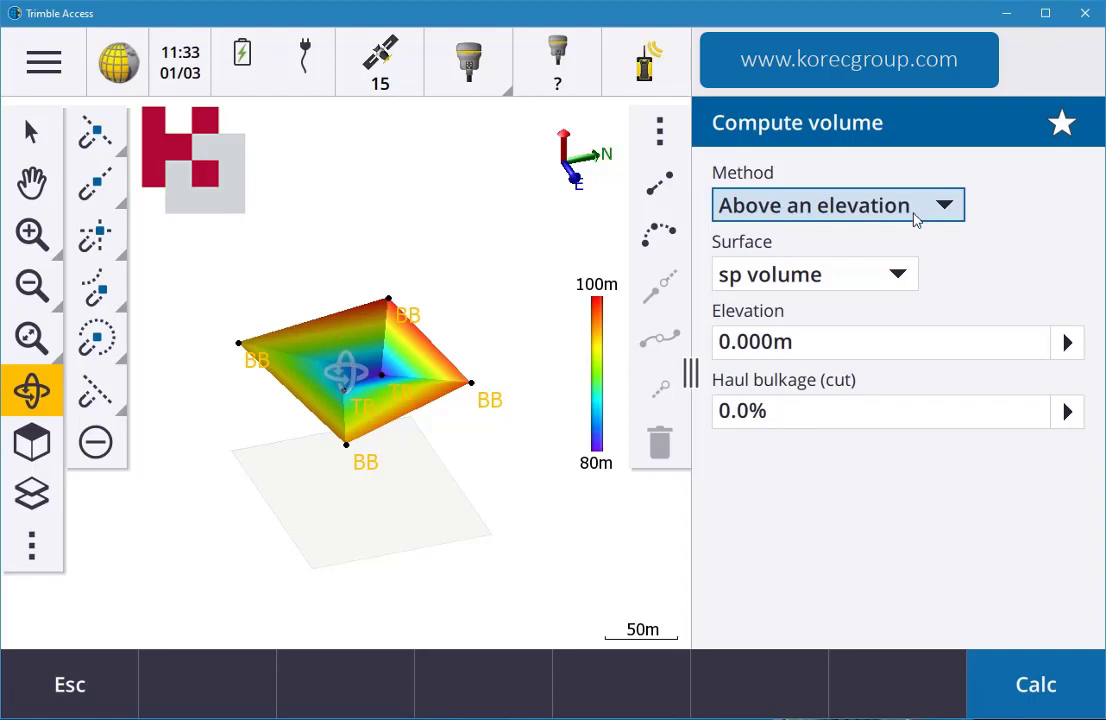
pyautogui.click(797, 210)
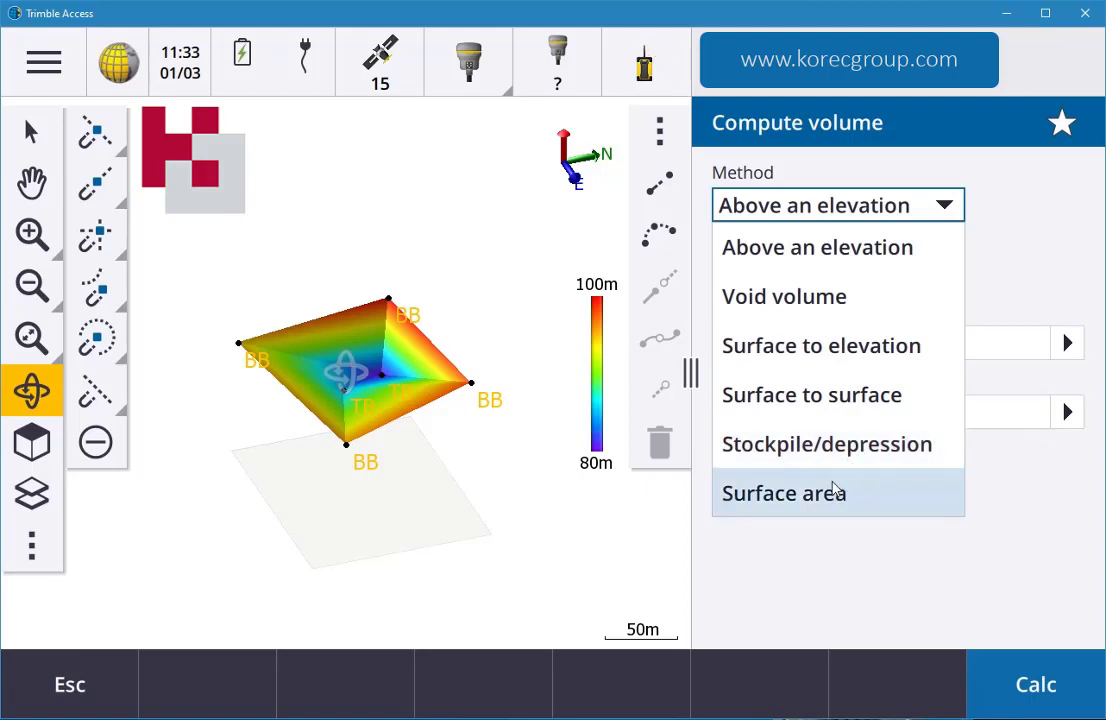
# Calculate the sp volume with the Stockpile/depression method, review results, and reopen the methods
pyautogui.click(870, 455)
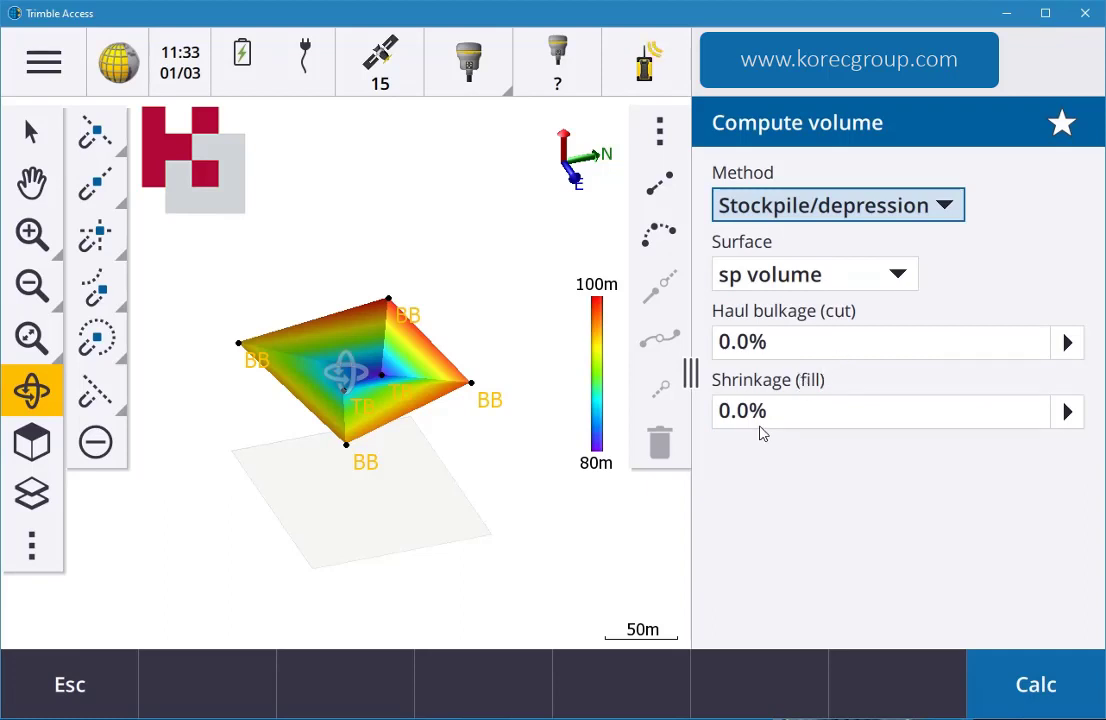
pyautogui.click(1056, 676)
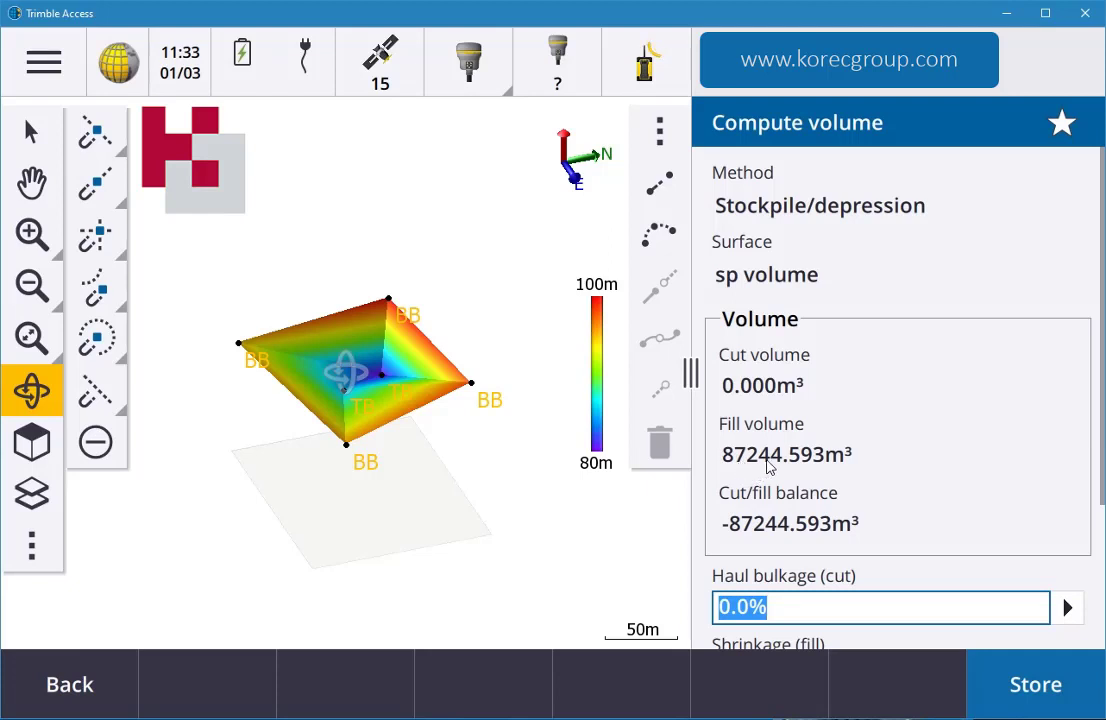
pyautogui.scroll(-1, 877, 467)
pyautogui.scroll(-2, 877, 467)
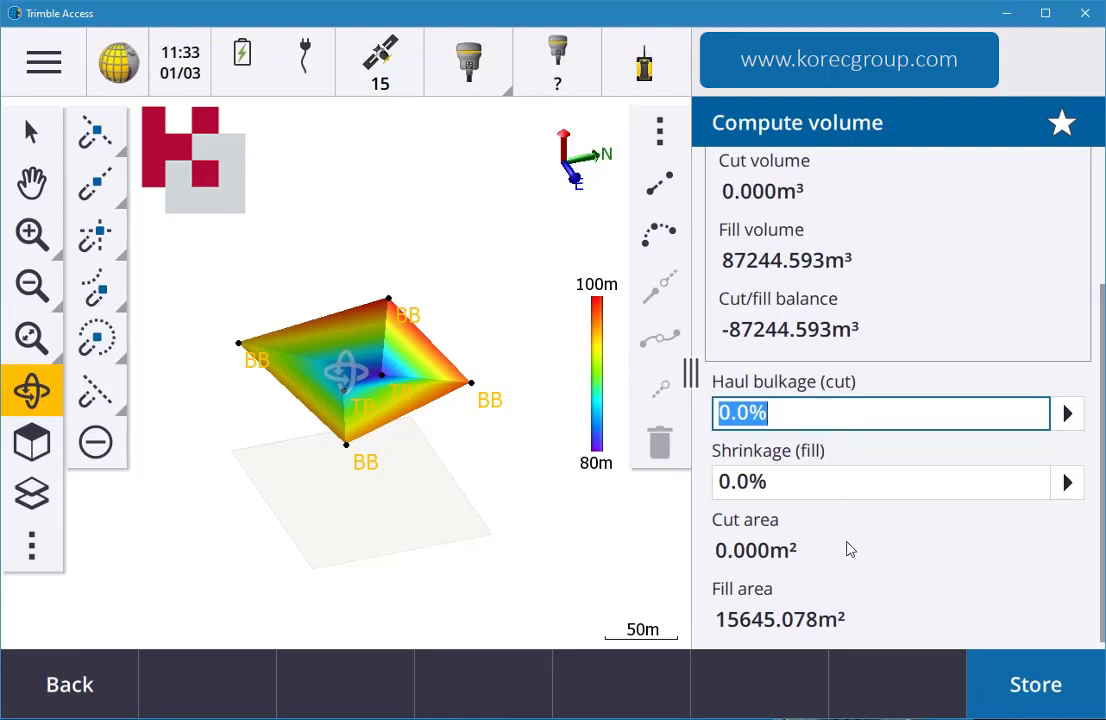
pyautogui.click(1036, 685)
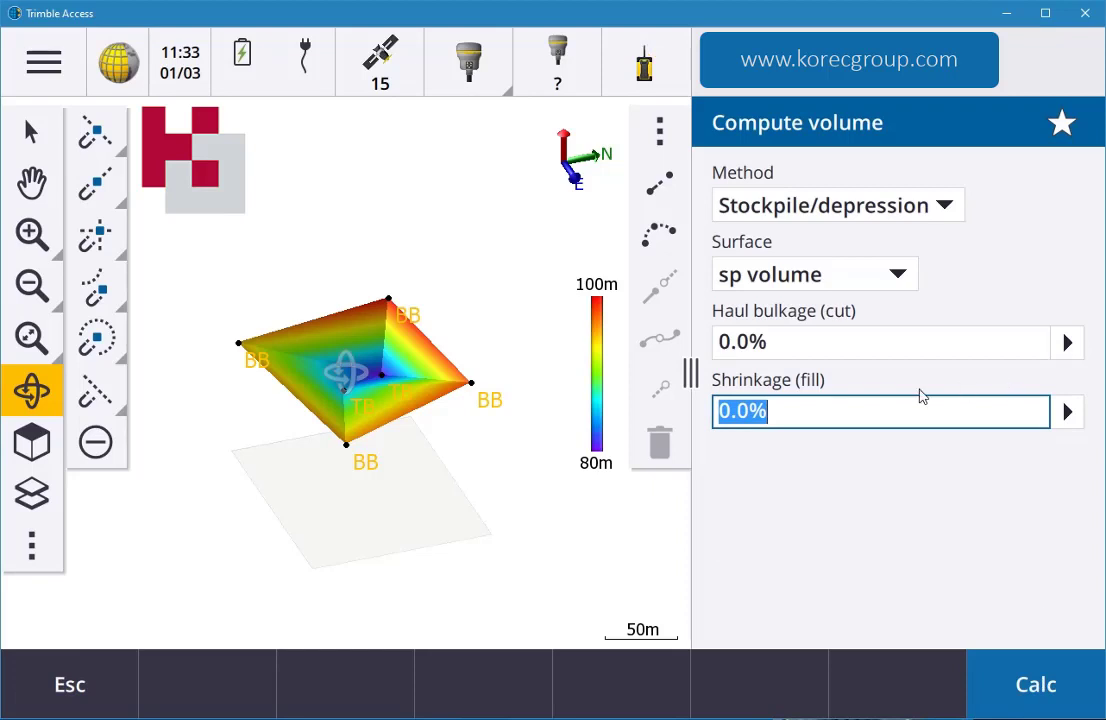
pyautogui.click(860, 210)
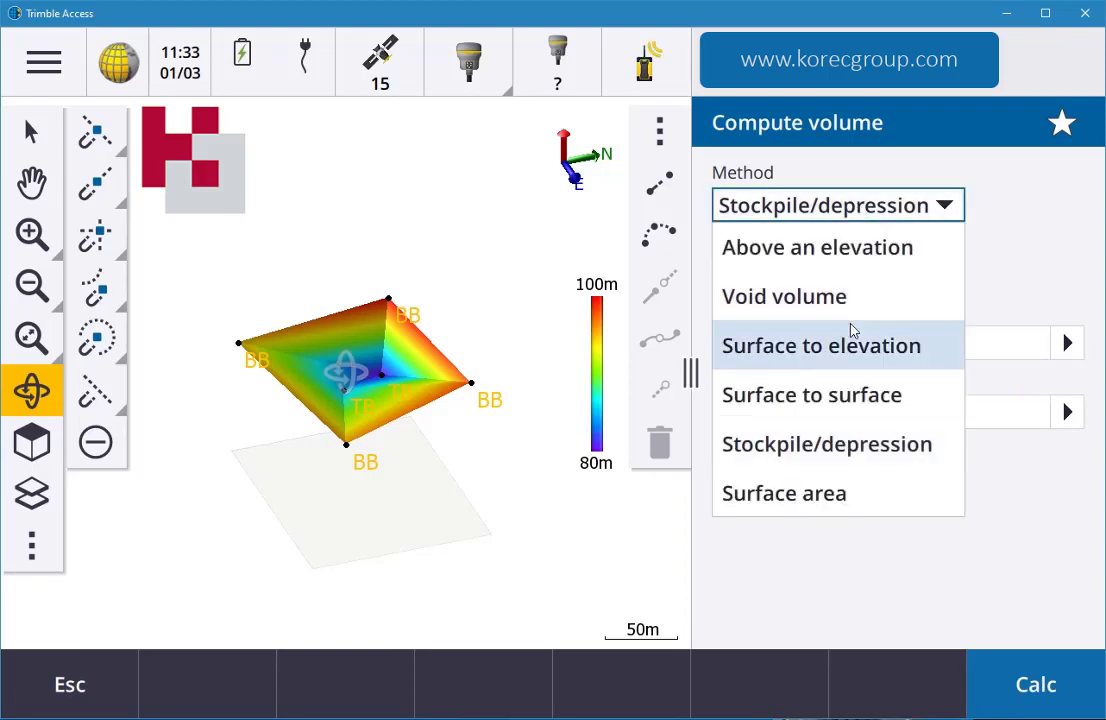
# Untick sp volume.ttm in Linked files so only the six points remain on the map
pyautogui.click(70, 688)
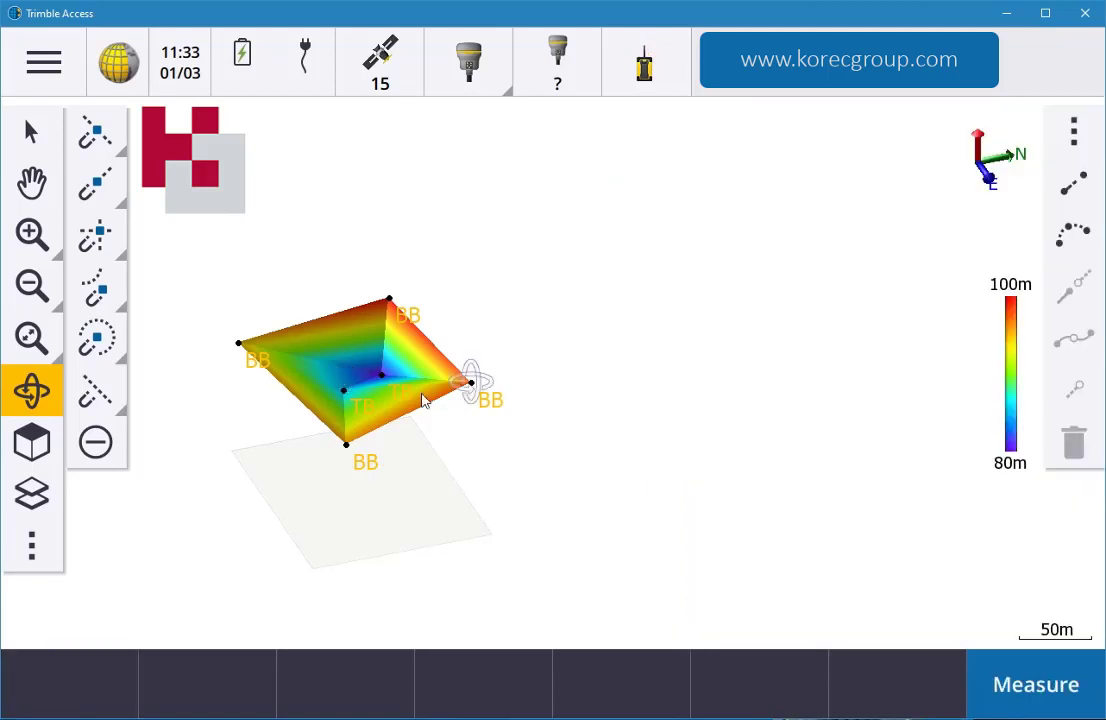
pyautogui.click(31, 494)
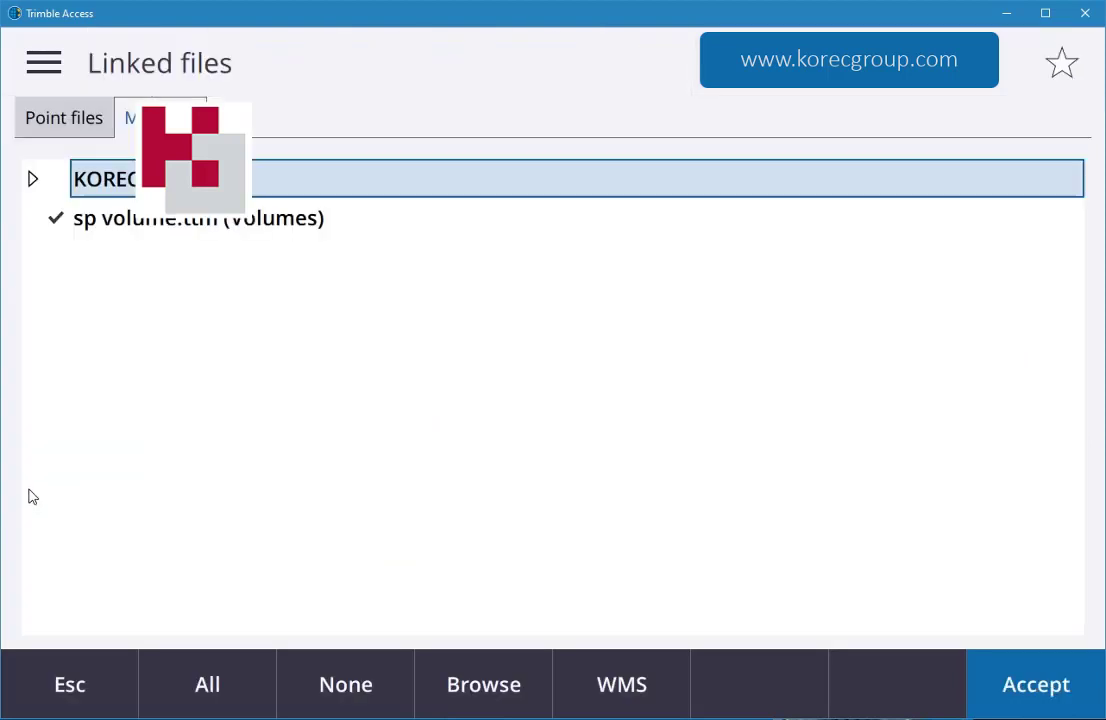
pyautogui.click(62, 222)
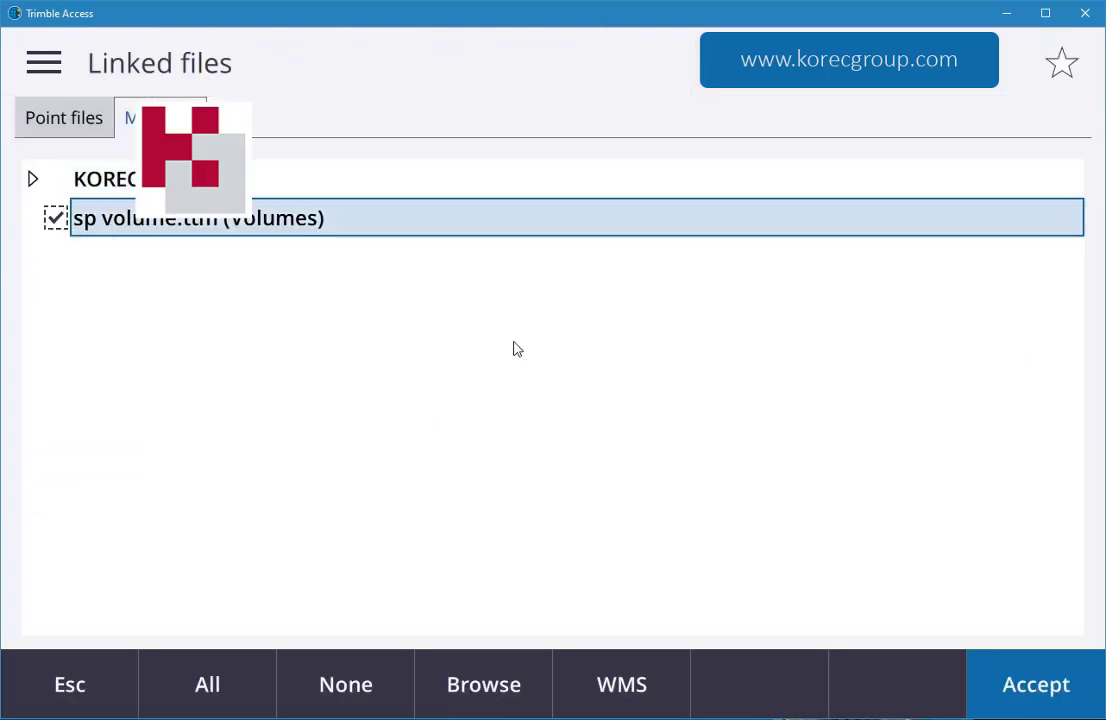
pyautogui.click(1052, 684)
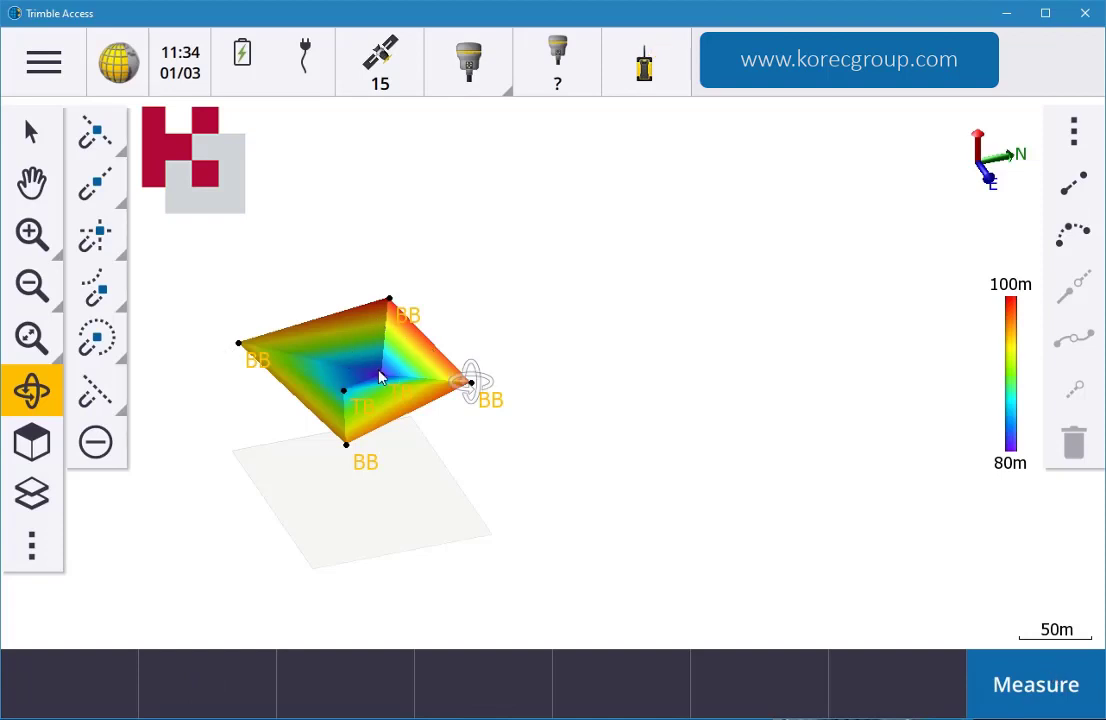
pyautogui.click(38, 490)
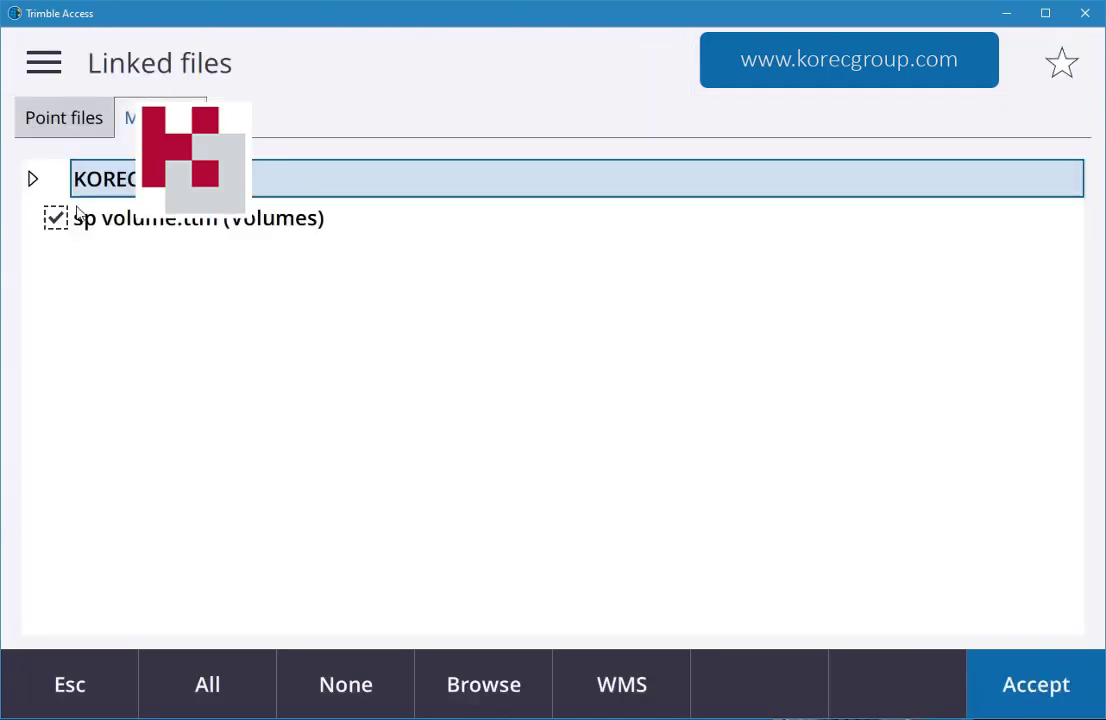
pyautogui.click(55, 220)
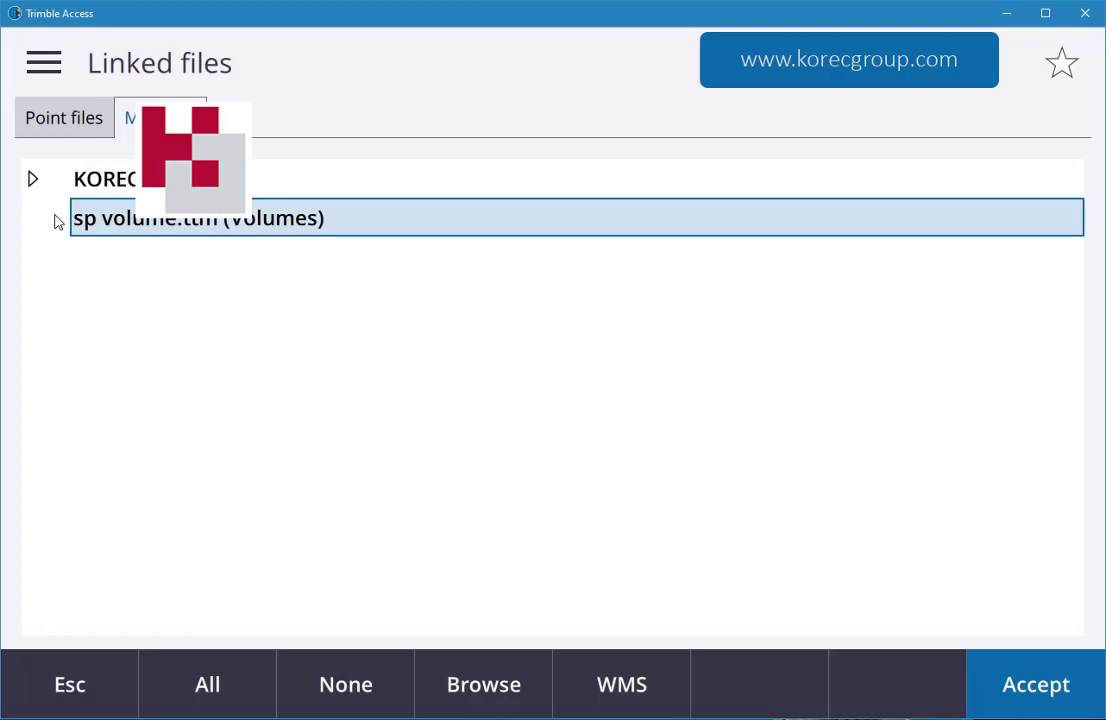
pyautogui.click(1035, 685)
# Switch to Top view, centre the points, and select the BB boundary points
pyautogui.click(31, 448)
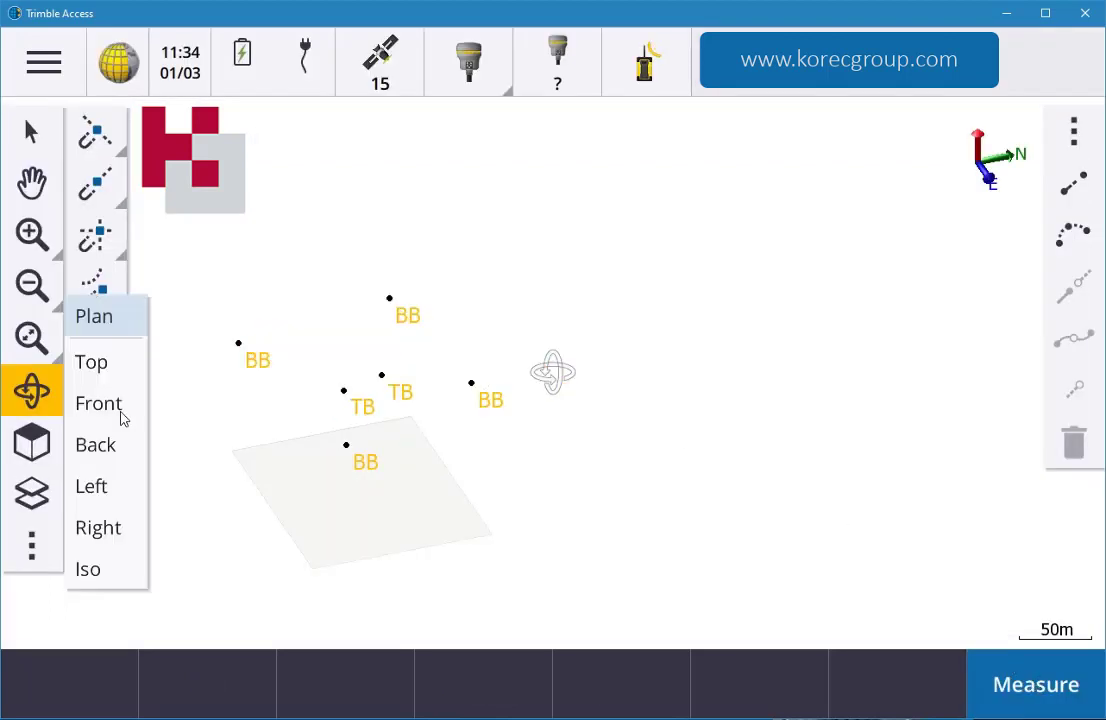
pyautogui.click(136, 364)
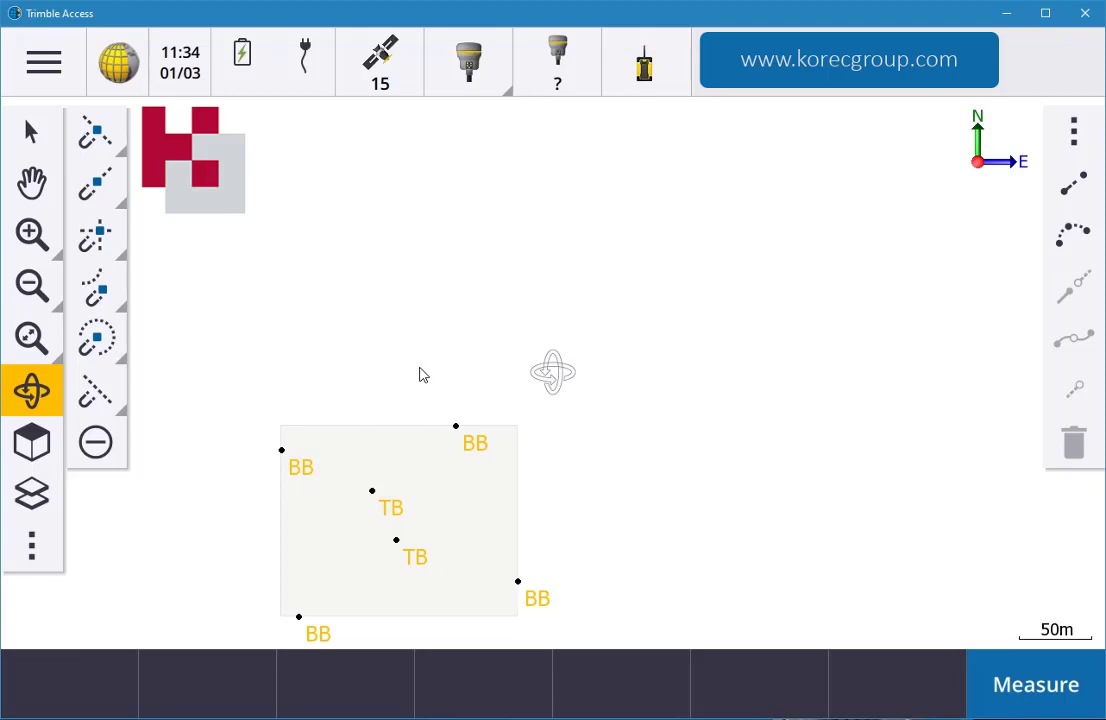
pyautogui.click(26, 162)
pyautogui.moveTo(316, 267); pyautogui.dragTo(415, 185)
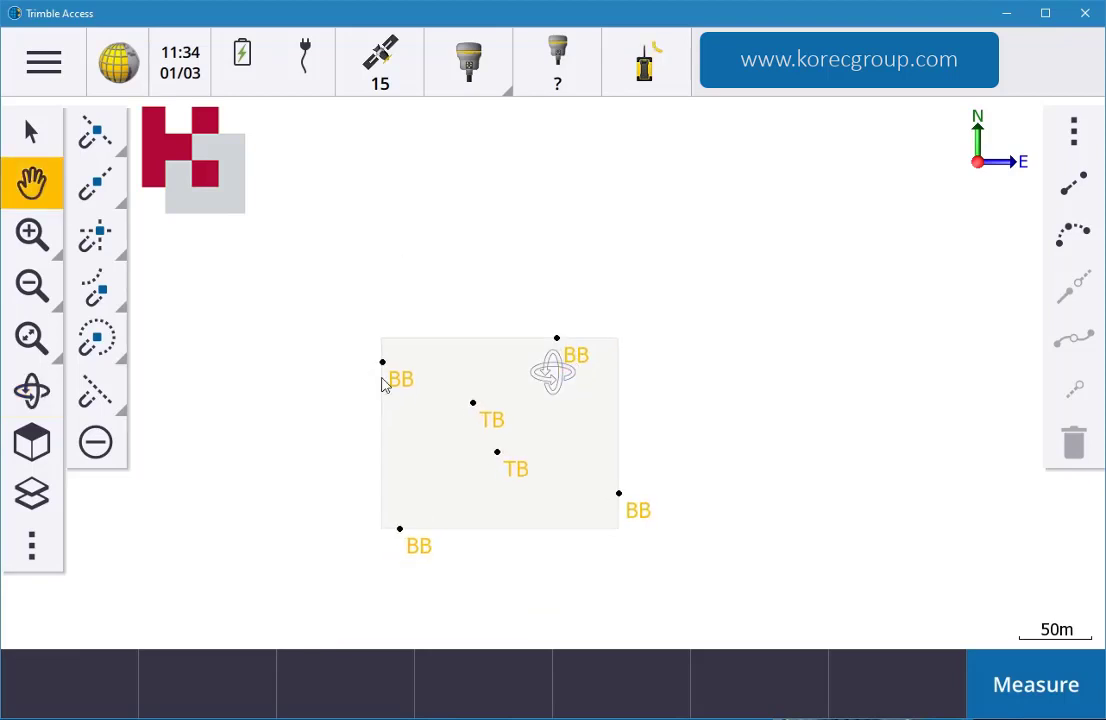
pyautogui.click(34, 129)
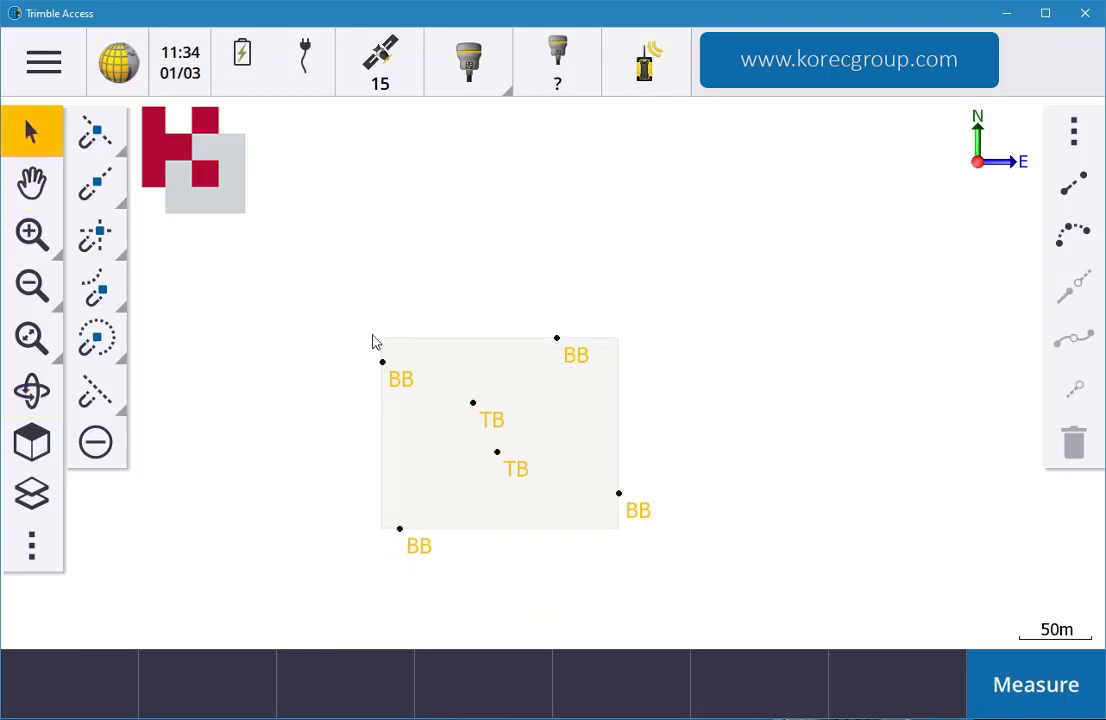
pyautogui.click(382, 362)
pyautogui.click(400, 530)
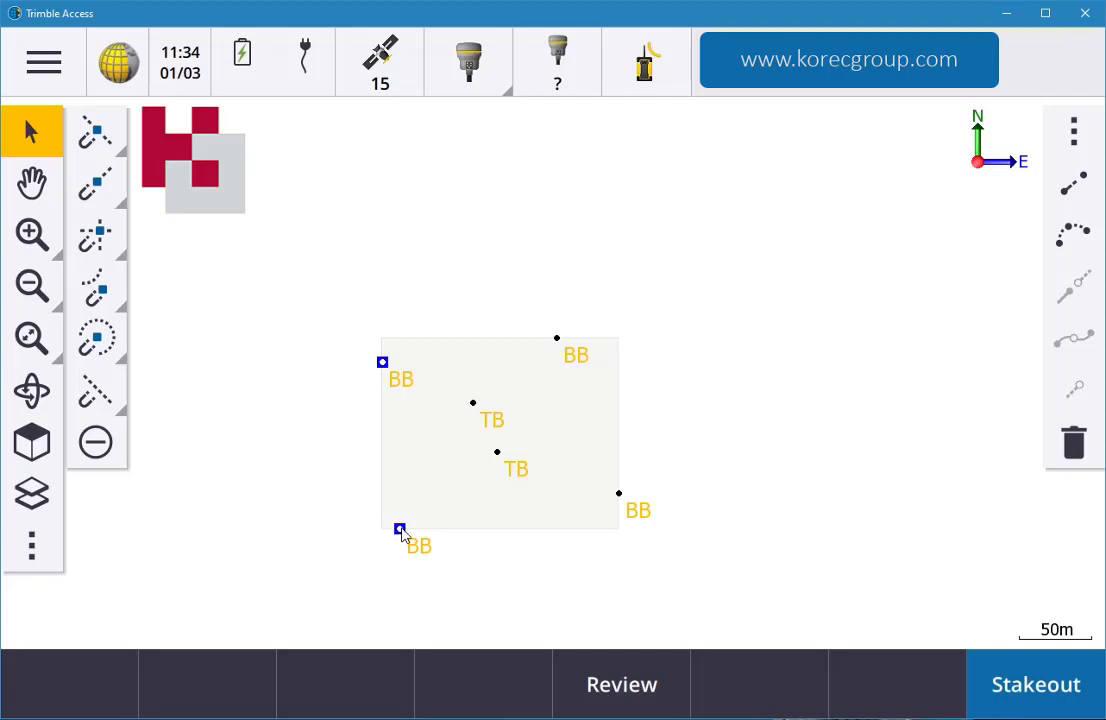
pyautogui.click(620, 494)
# Create a surface named 'Base' from the selected BB points
pyautogui.rightClick(724, 323)
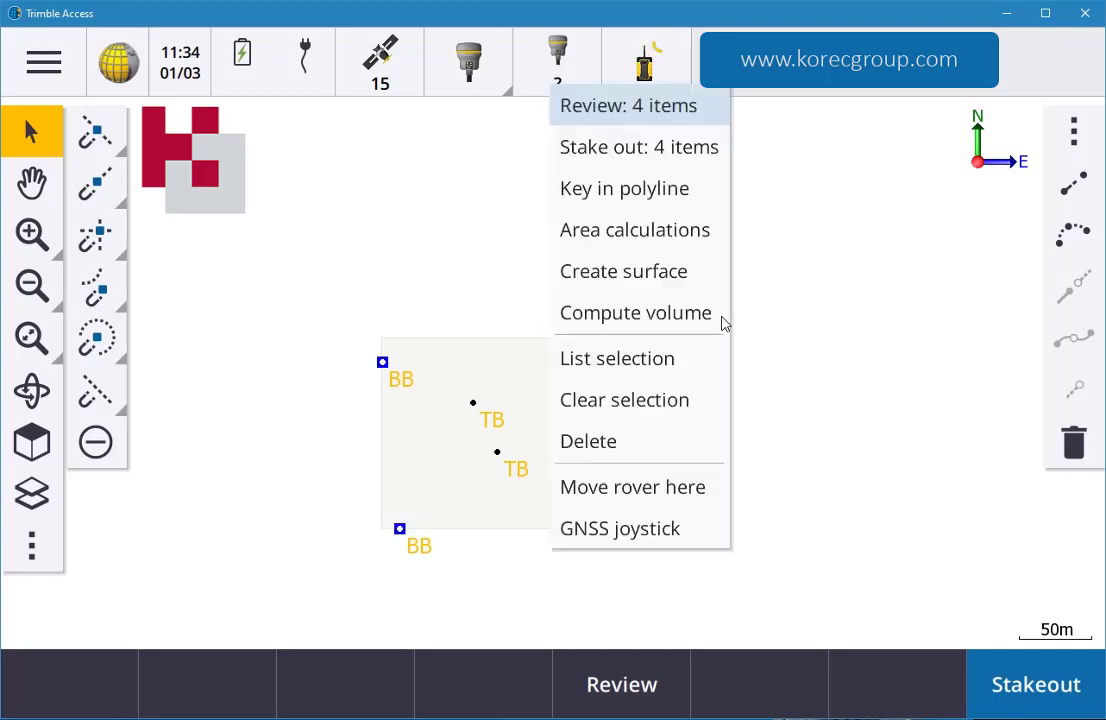
pyautogui.click(675, 272)
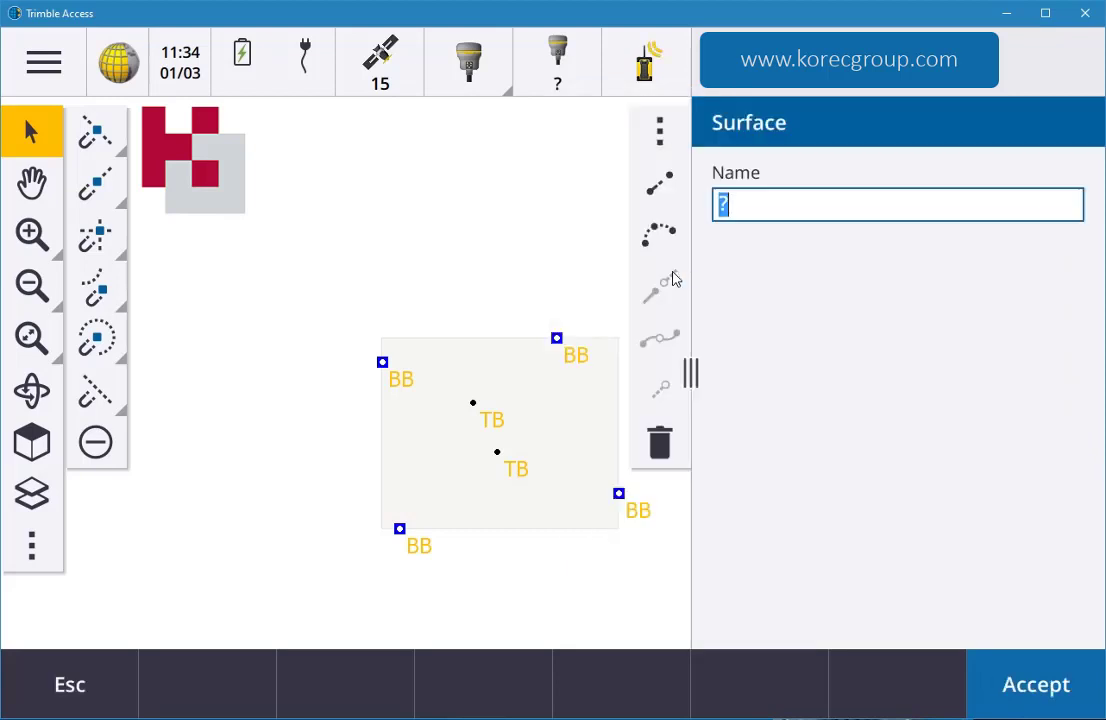
pyautogui.write('Base')
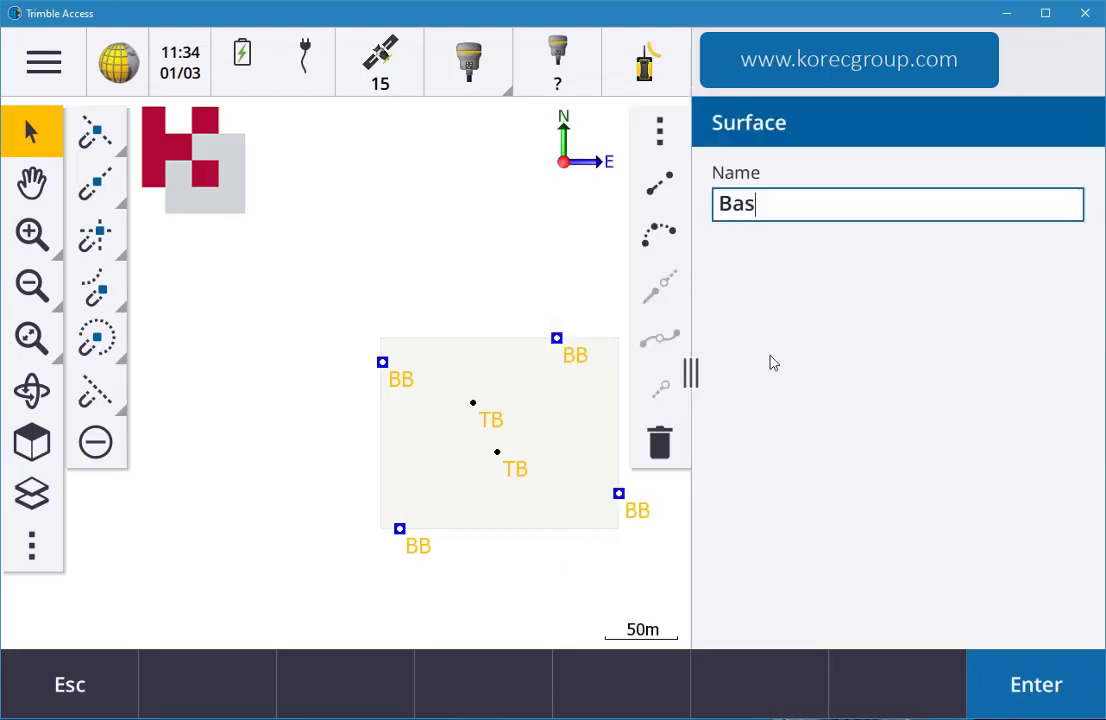
pyautogui.click(1052, 682)
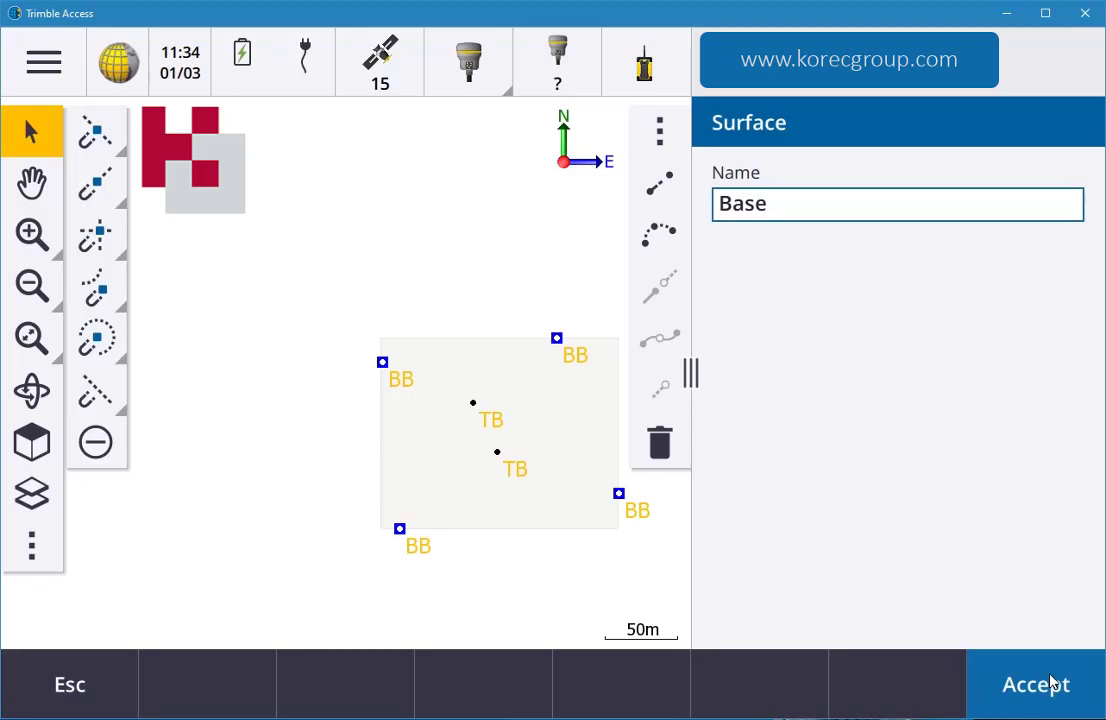
pyautogui.click(1050, 684)
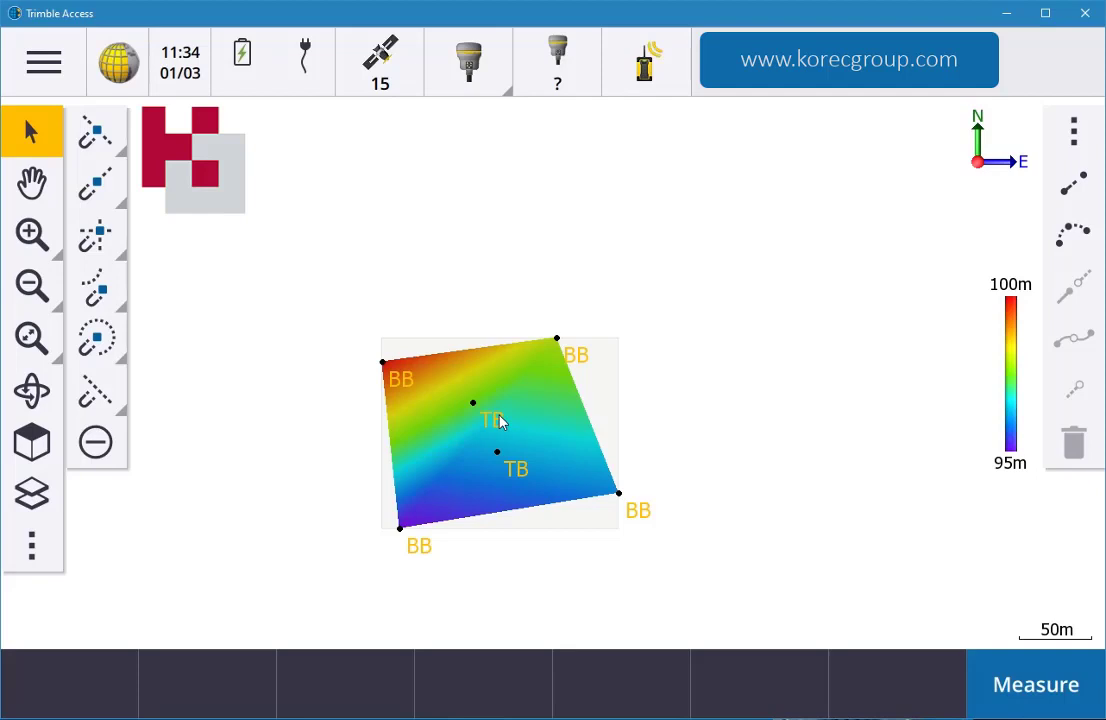
pyautogui.rightClick(676, 257)
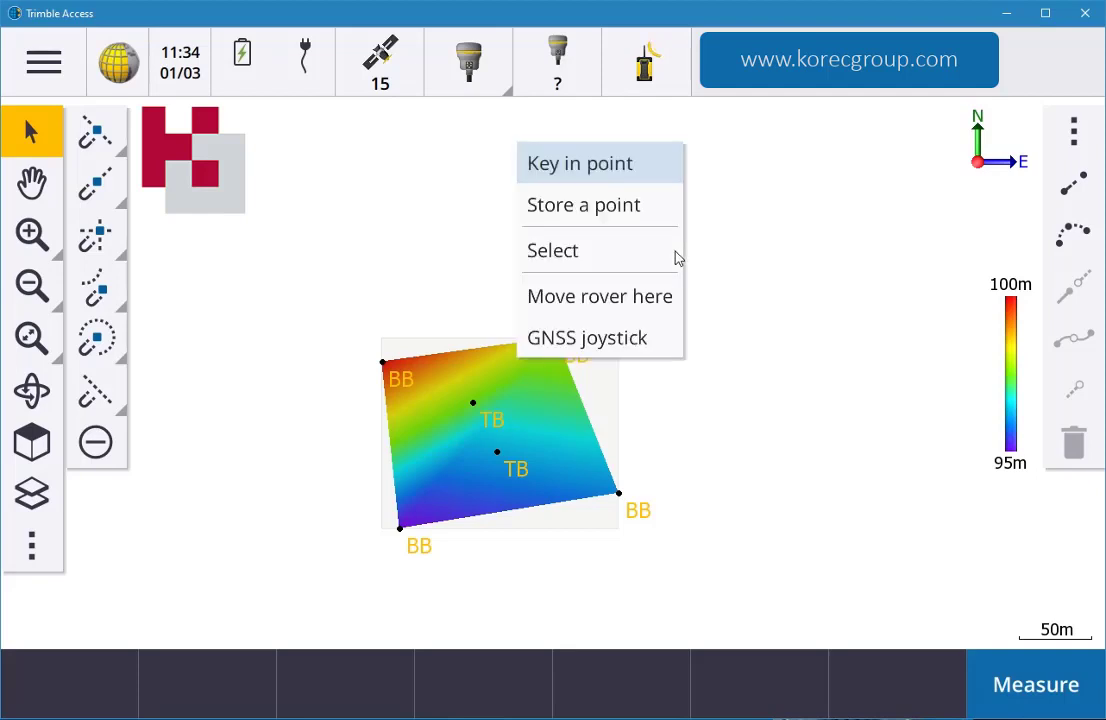
pyautogui.click(648, 434)
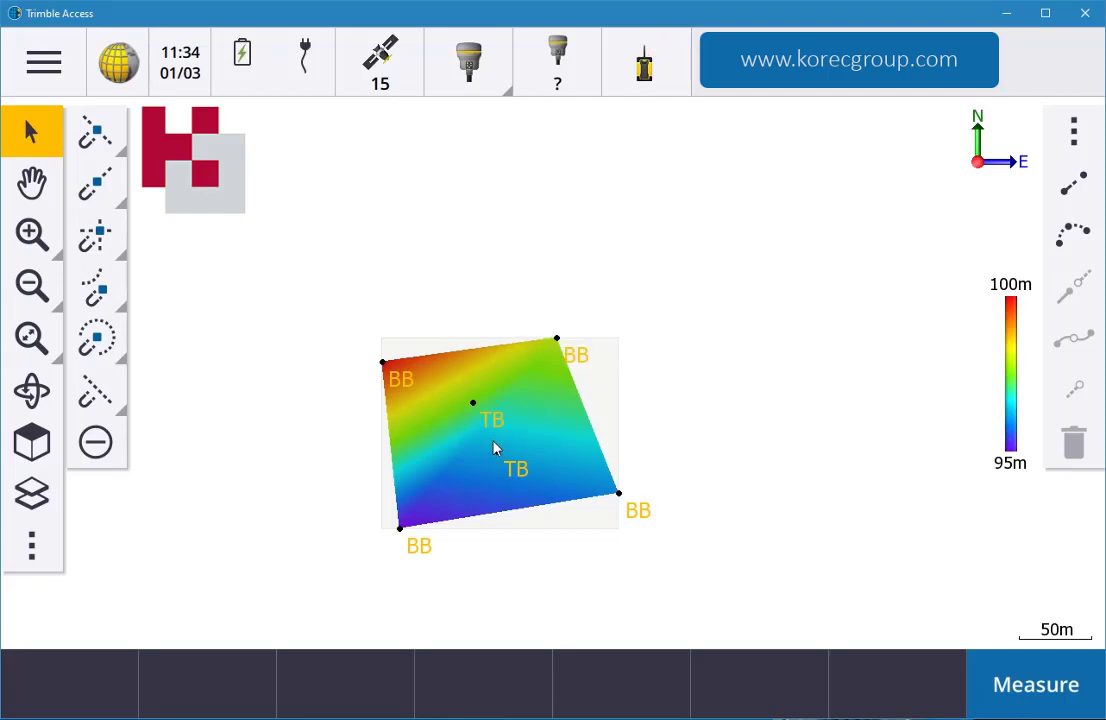
pyautogui.click(494, 446)
# Open Cogo > Compute volume and choose the Surface area method
pyautogui.click(70, 66)
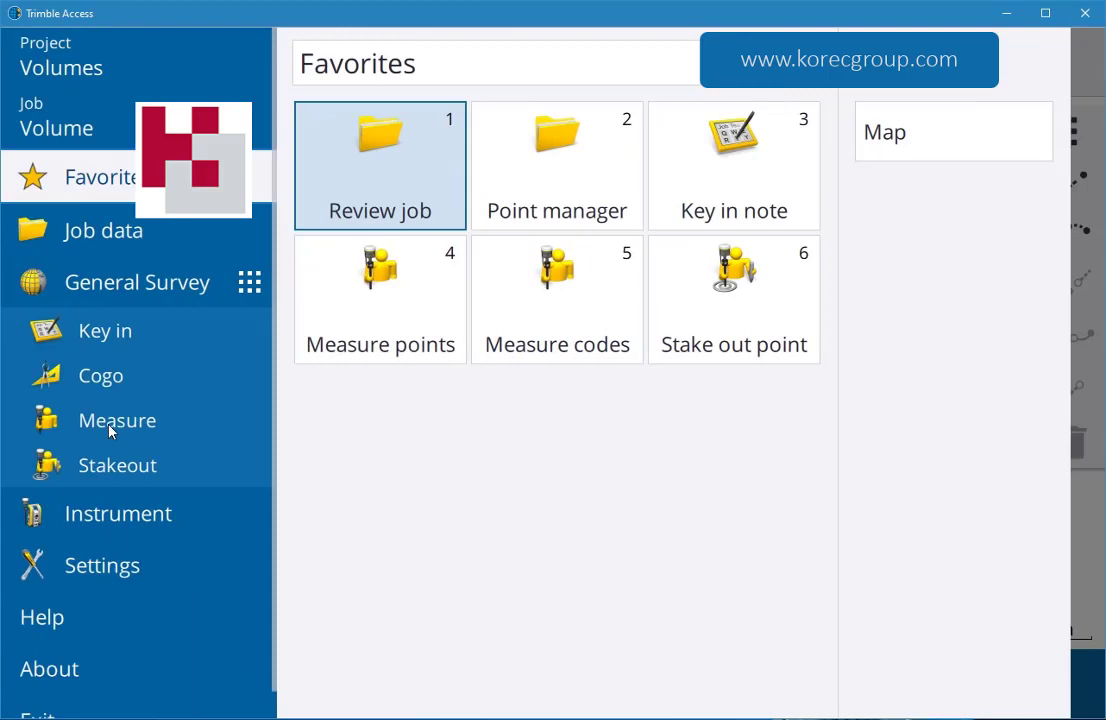
pyautogui.click(105, 376)
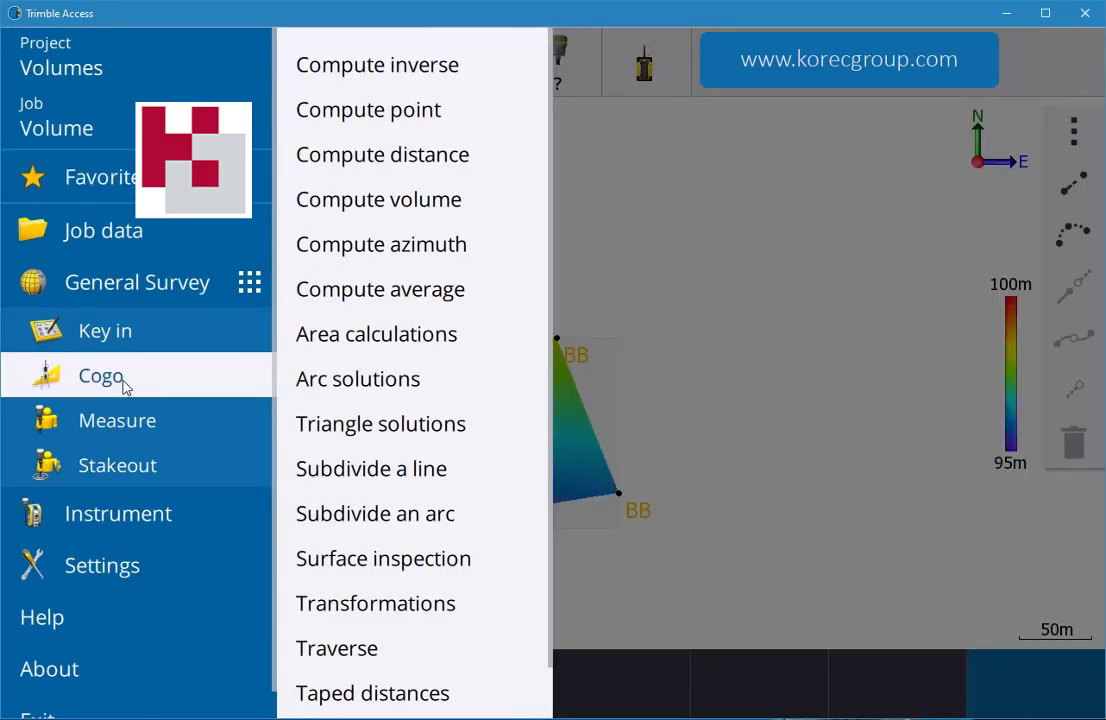
pyautogui.click(410, 200)
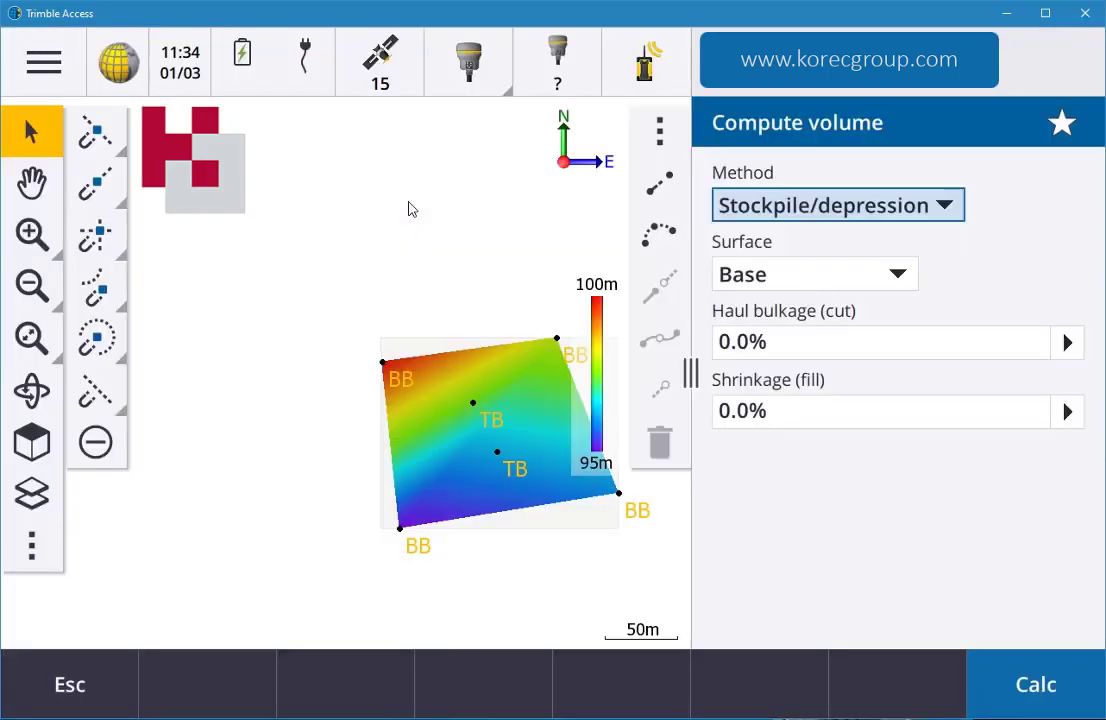
pyautogui.click(922, 207)
pyautogui.click(810, 493)
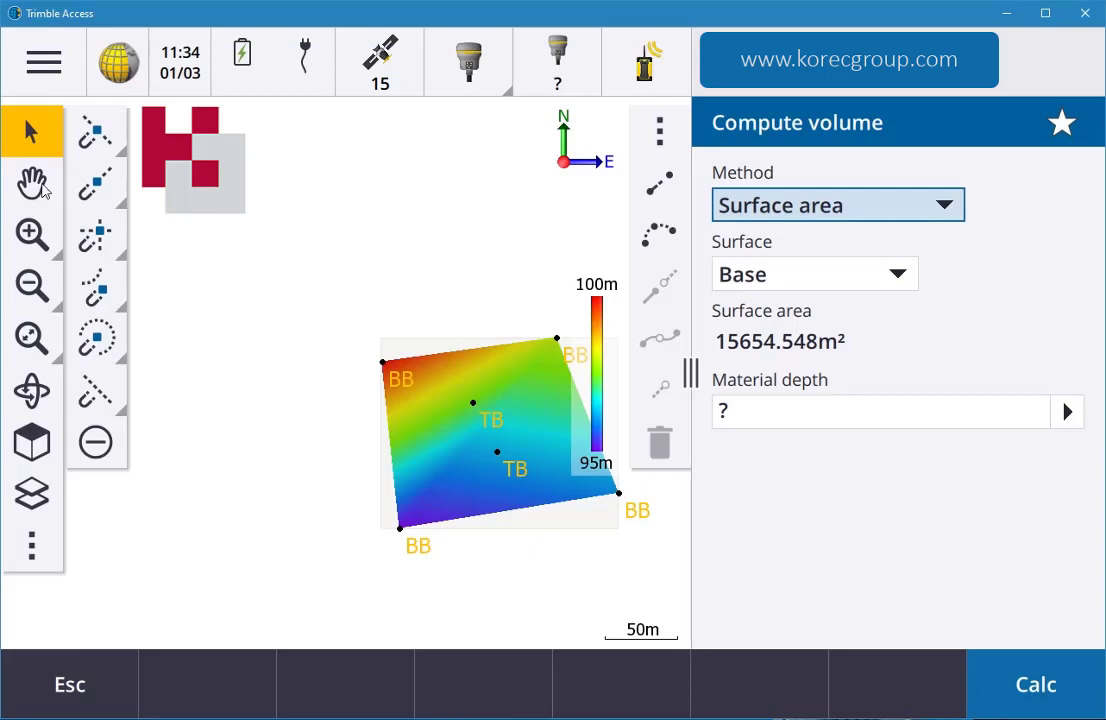
# Set 0.3 m material depth on the Base surface, then calculate and store the volume
pyautogui.click(32, 180)
pyautogui.moveTo(458, 446); pyautogui.dragTo(300, 354)
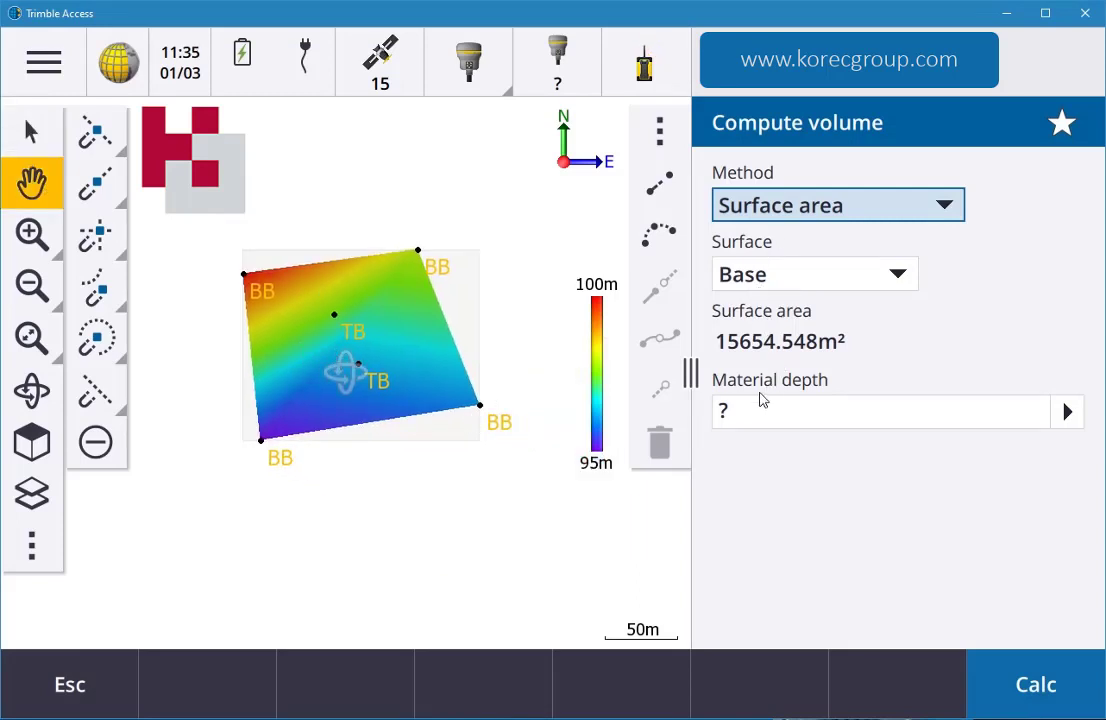
pyautogui.click(771, 412)
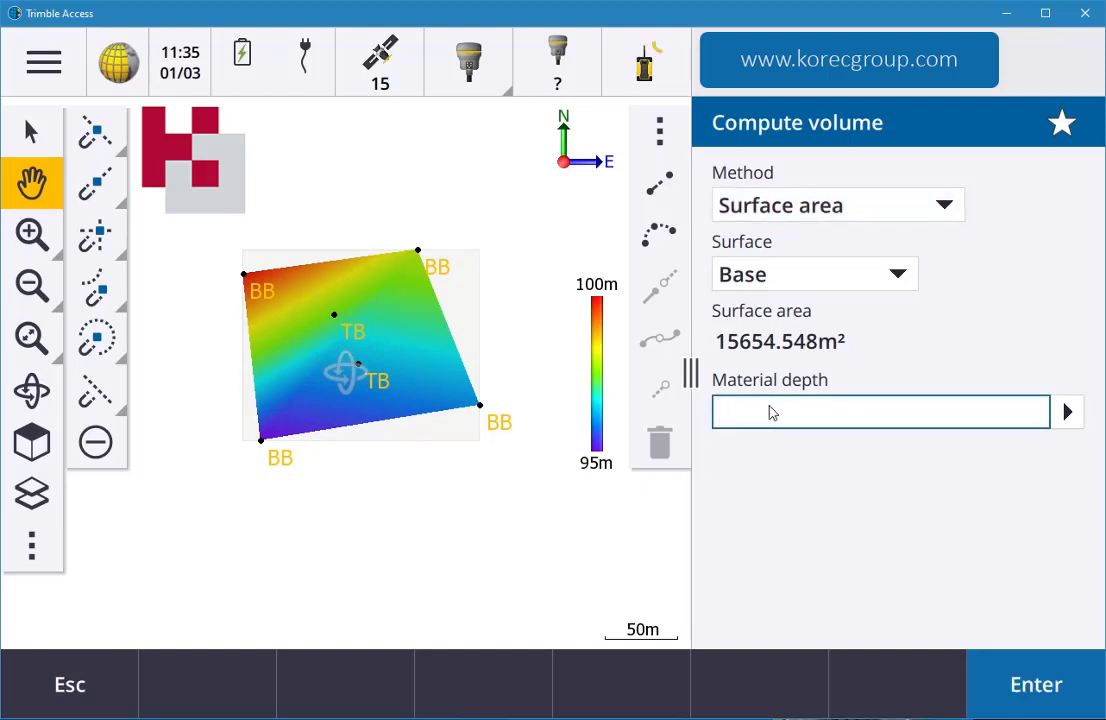
pyautogui.write('.3')
pyautogui.click(1066, 412)
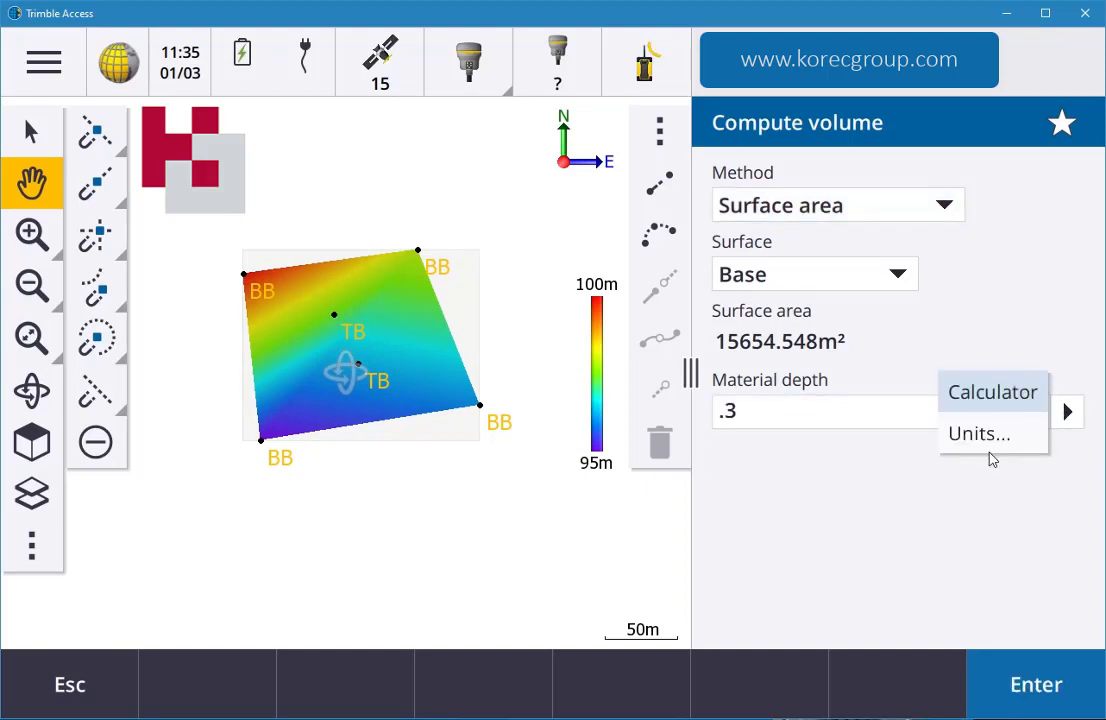
pyautogui.click(1044, 488)
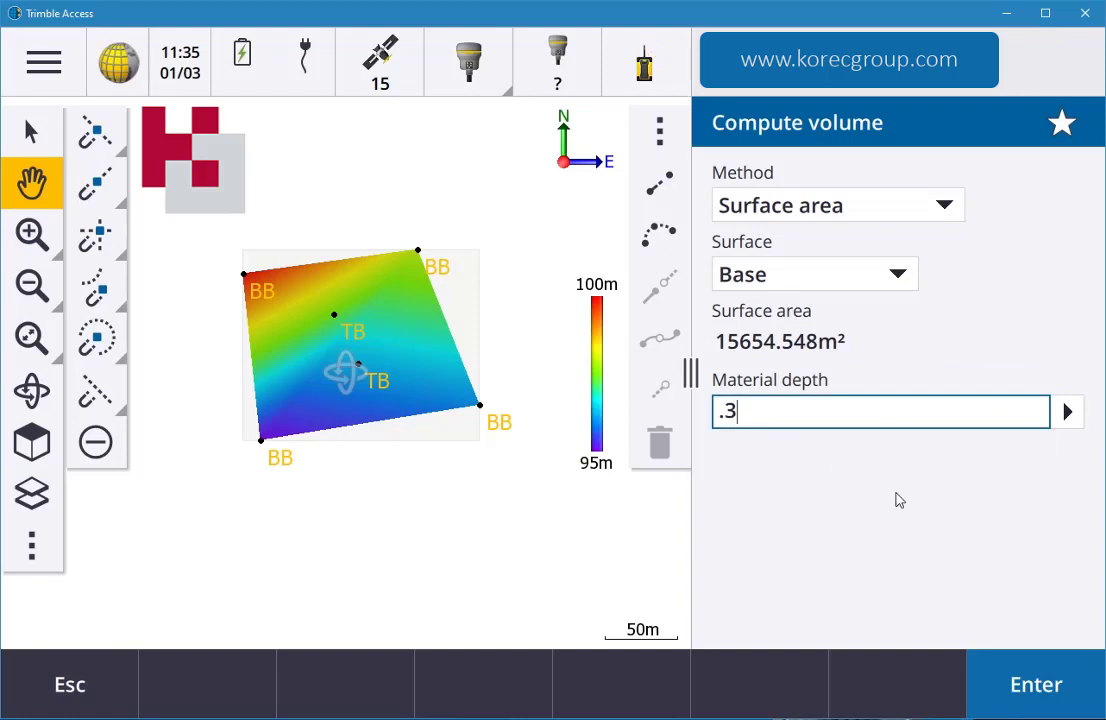
pyautogui.click(1070, 680)
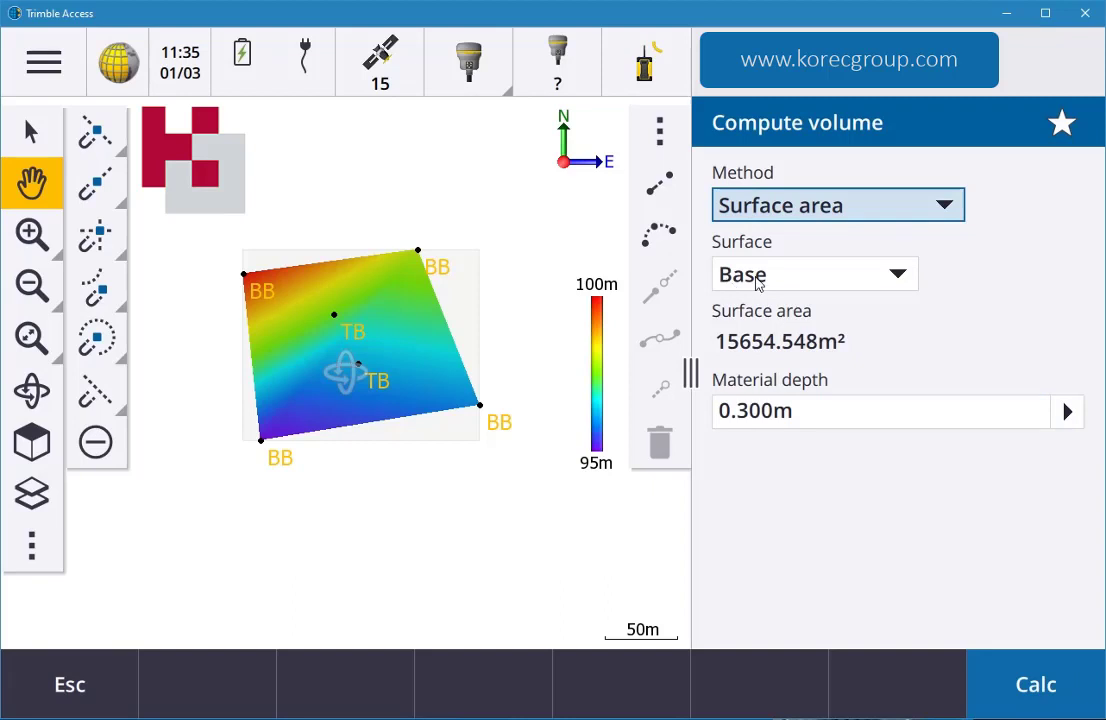
pyautogui.click(1006, 655)
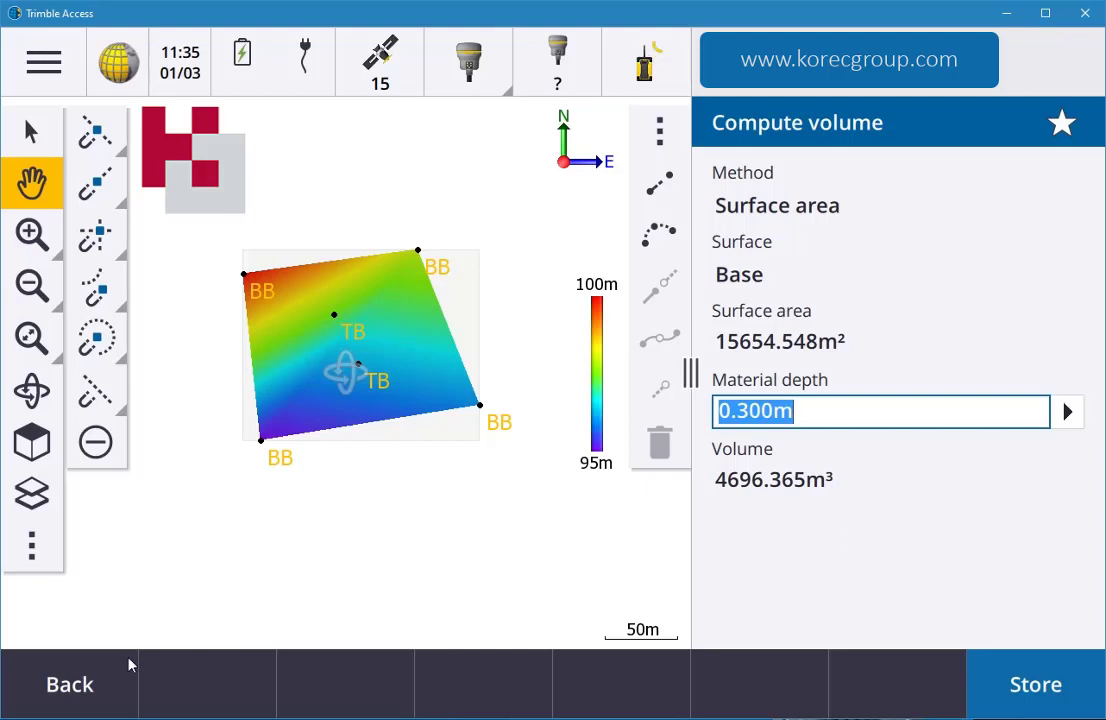
pyautogui.click(966, 700)
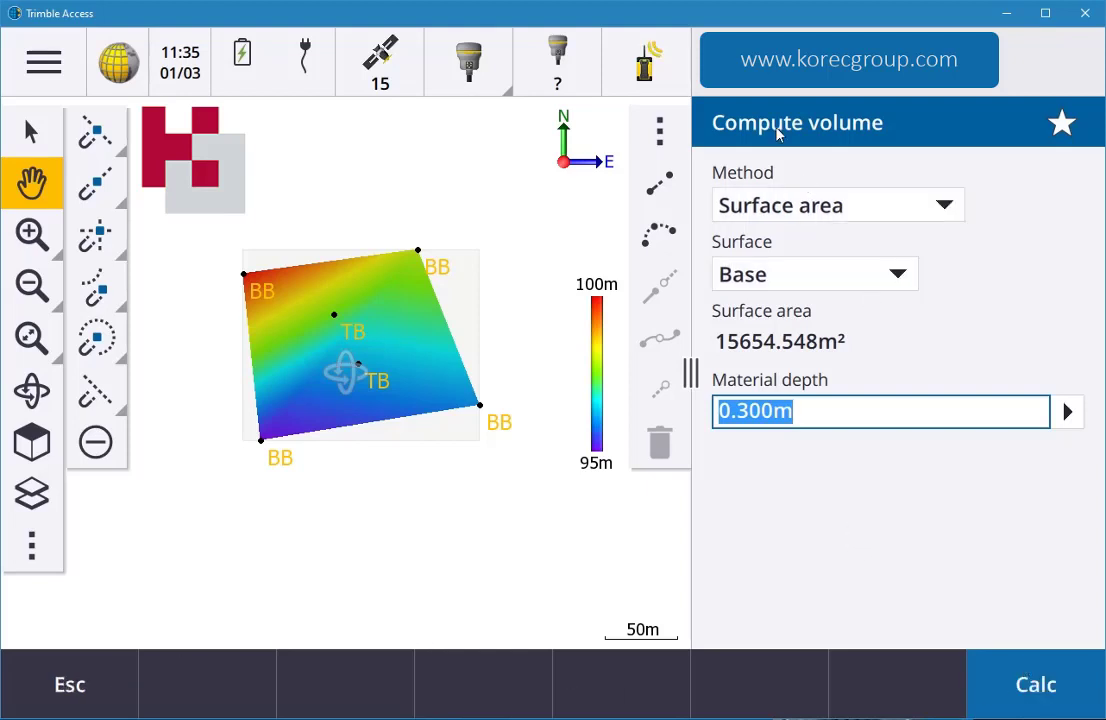
# Link sp volume.ttm in Layers and tilt the map to 3D to show it beside Base
pyautogui.click(33, 494)
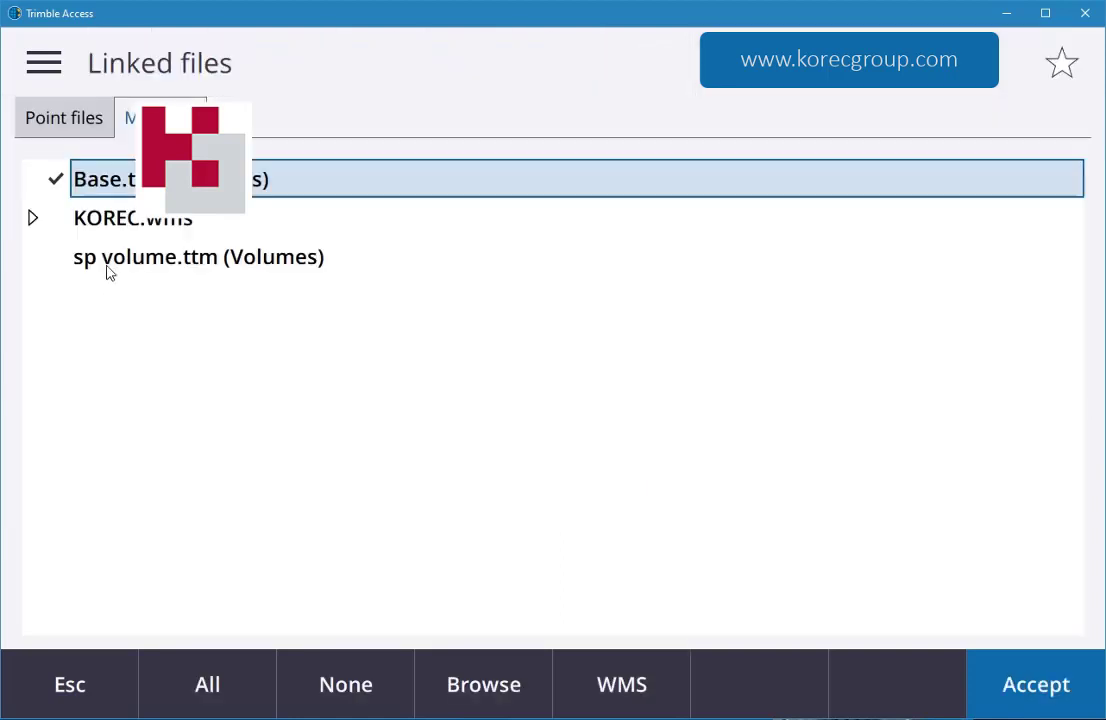
pyautogui.click(54, 256)
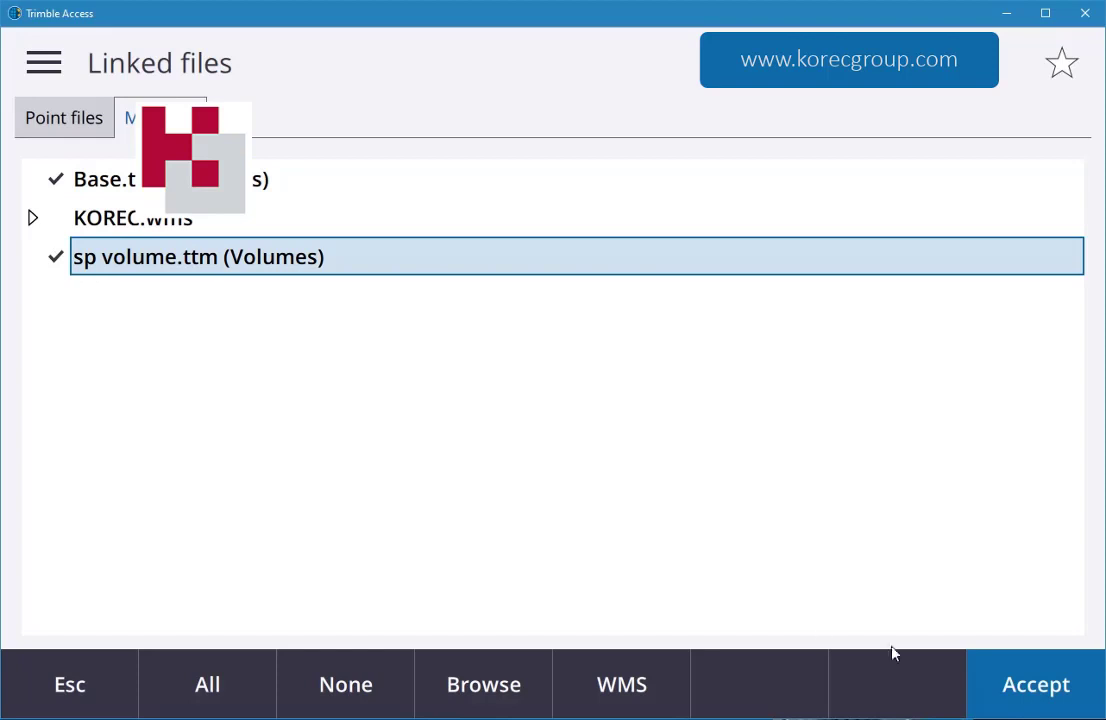
pyautogui.click(1030, 684)
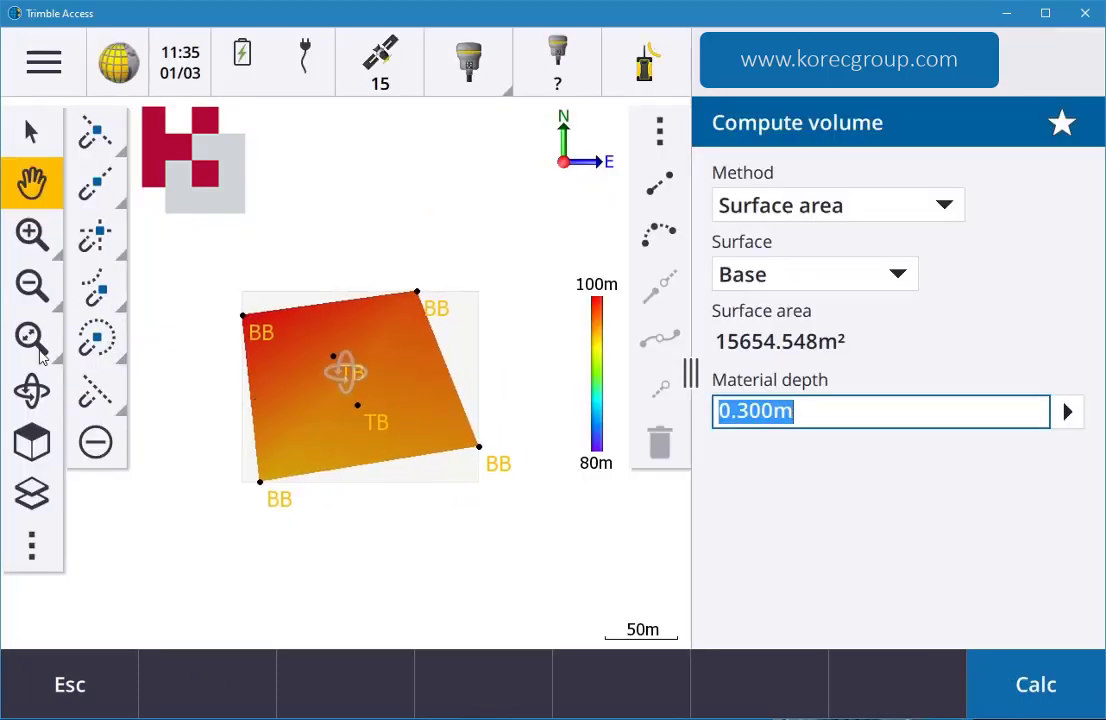
pyautogui.click(36, 392)
pyautogui.moveTo(280, 400); pyautogui.dragTo(343, 403)
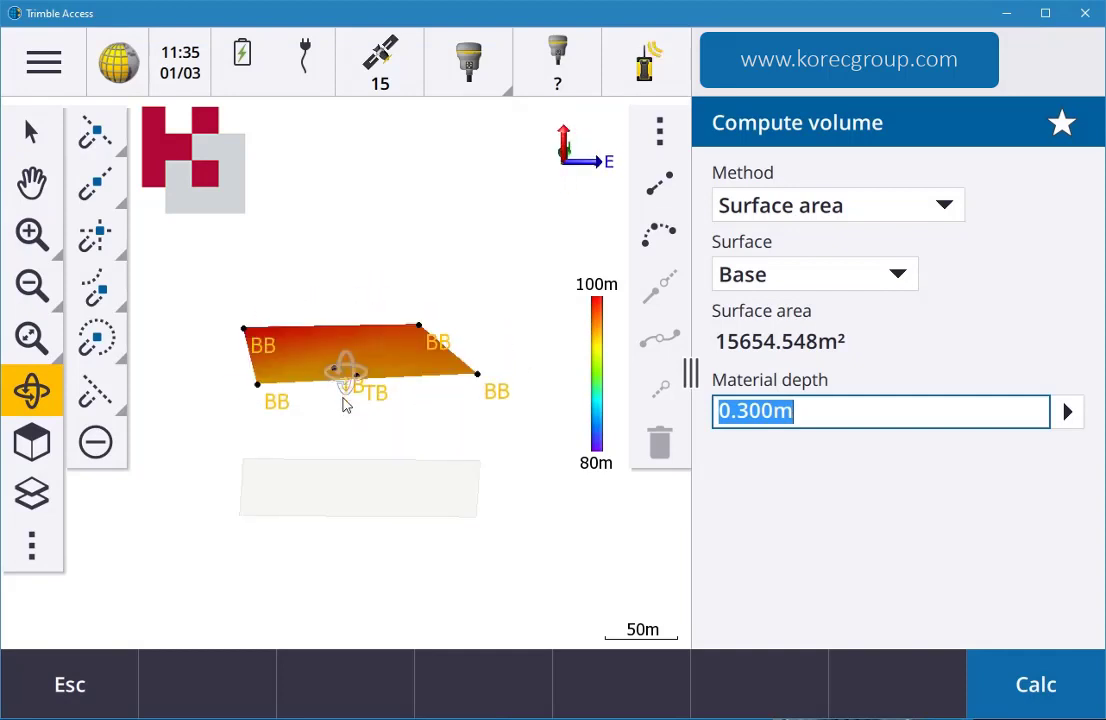
# Compute a Surface to surface volume from Base to sp volume, giving 87244.593 m³ cut
pyautogui.click(838, 206)
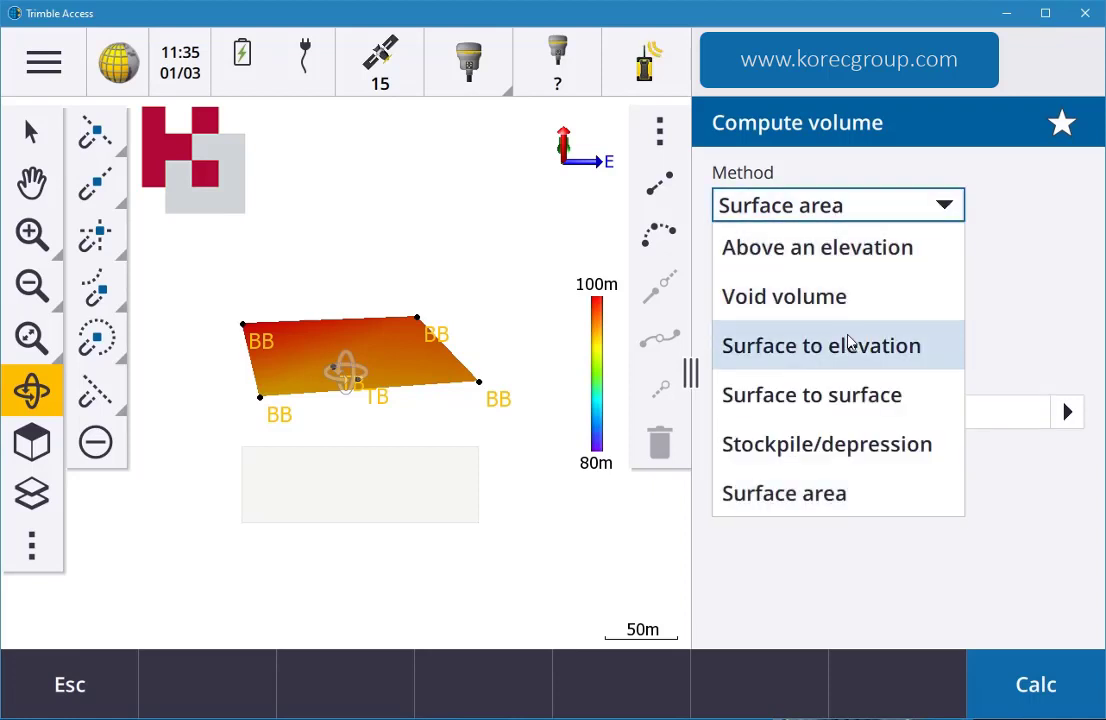
pyautogui.click(854, 394)
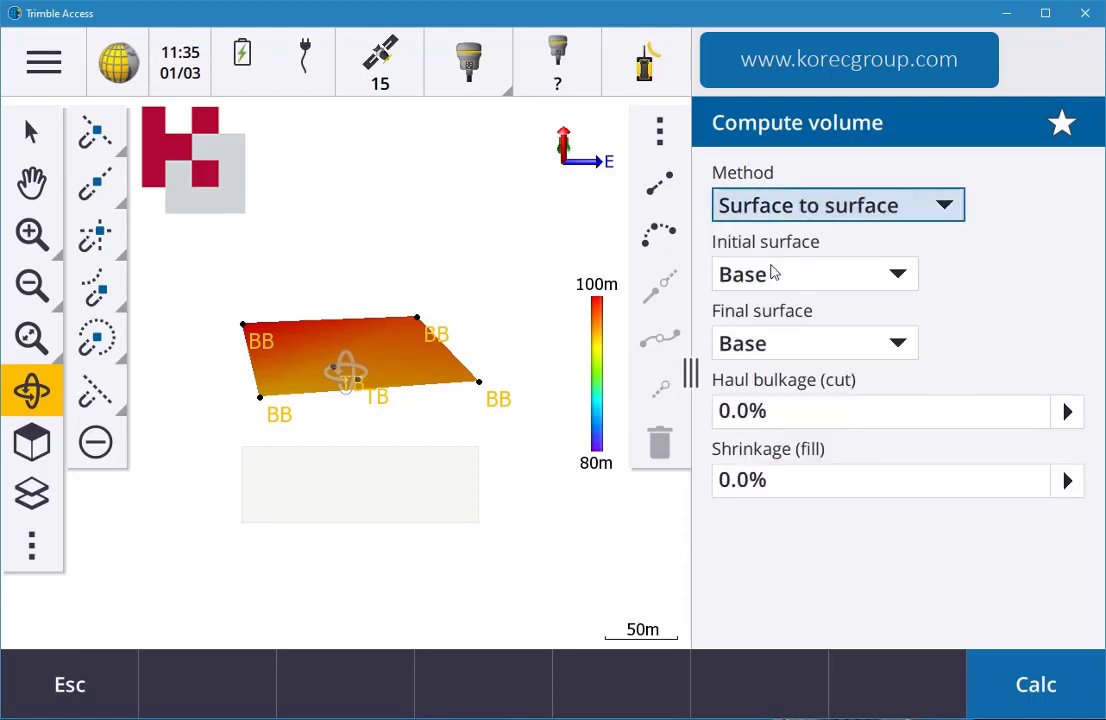
pyautogui.click(797, 346)
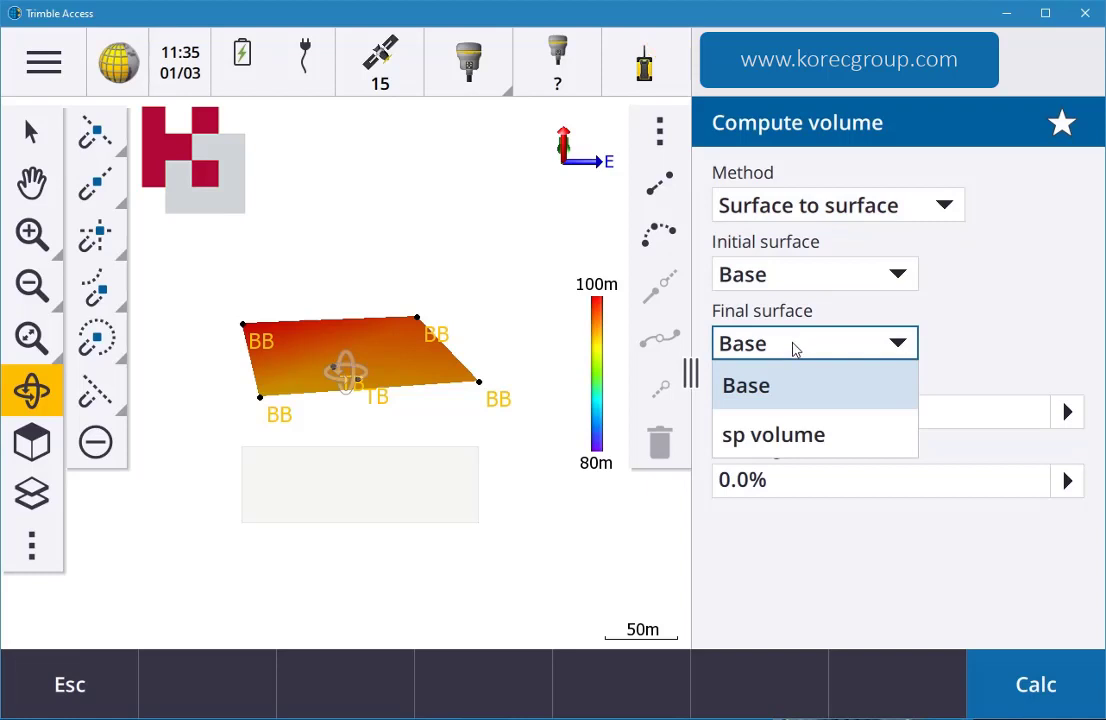
pyautogui.click(785, 436)
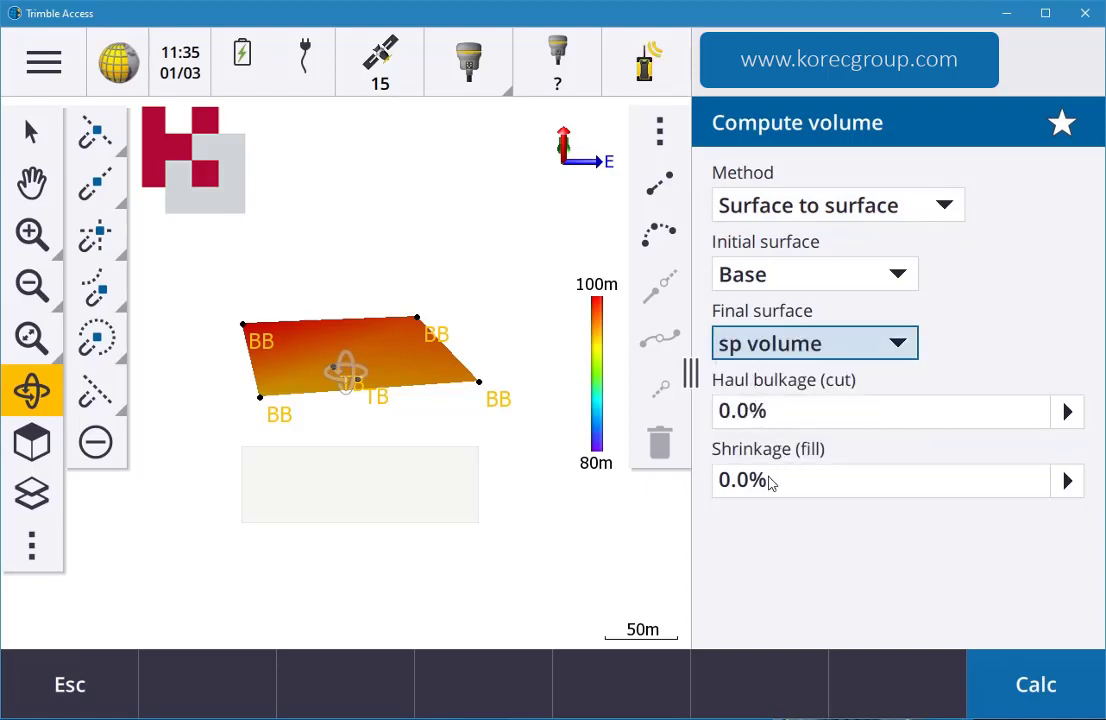
pyautogui.click(1036, 685)
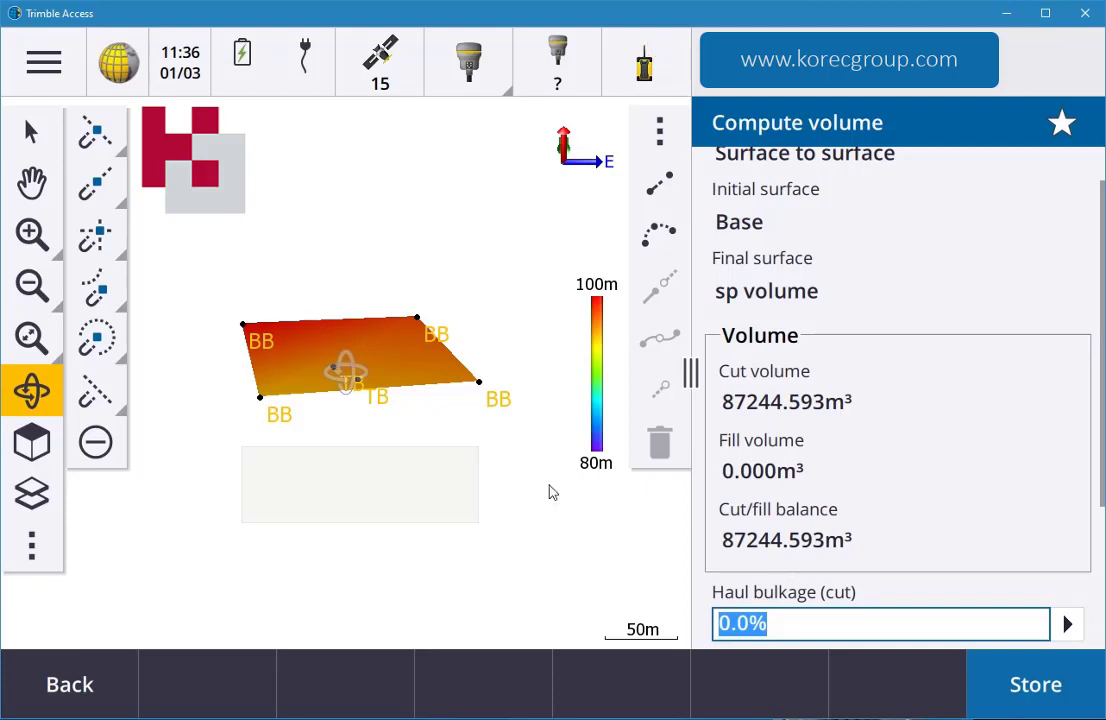
pyautogui.scroll(-3, 915, 480)
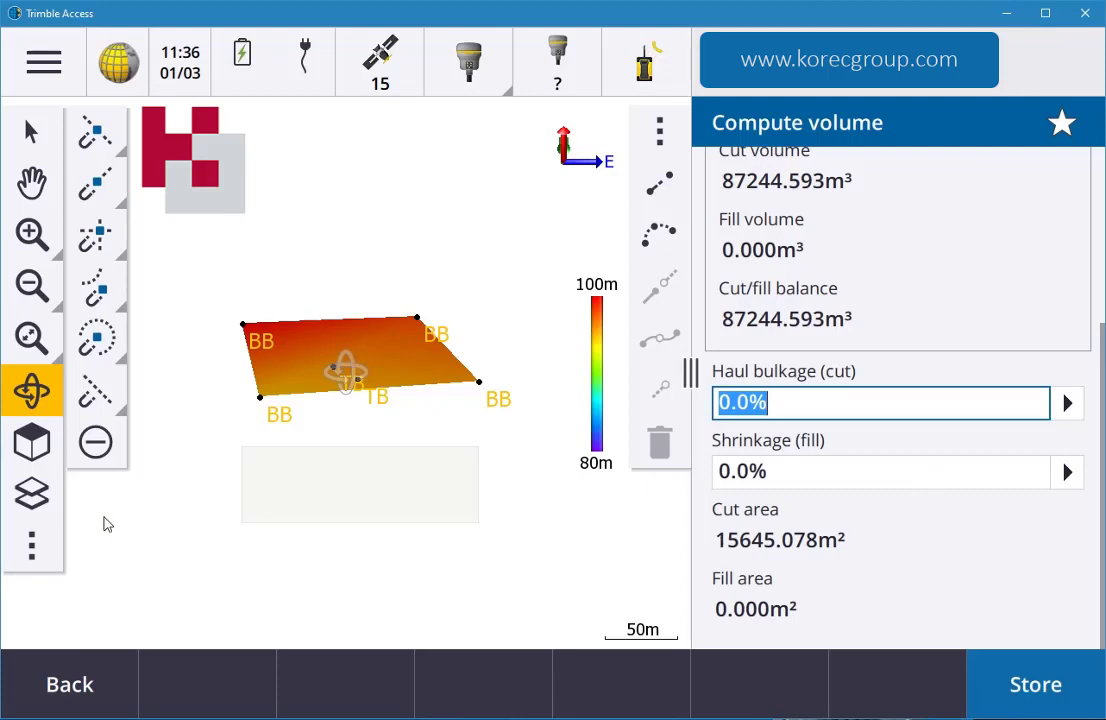
# Unlink sp volume.ttm in Layers so only Base remains on the map
pyautogui.click(33, 500)
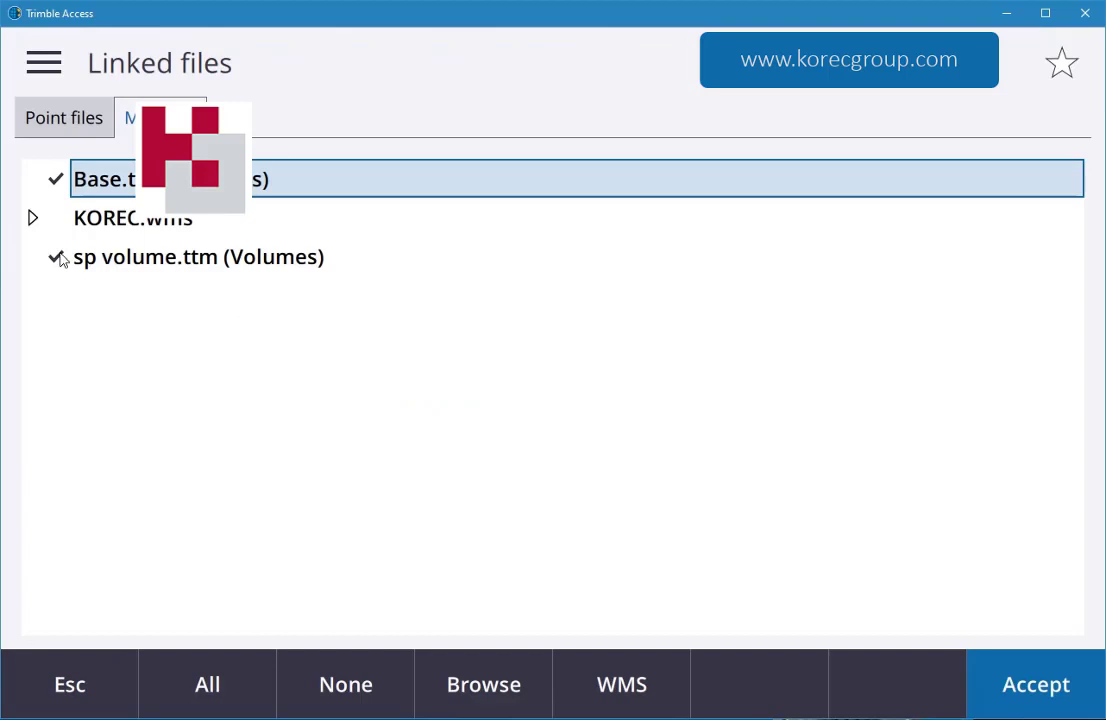
pyautogui.click(60, 258)
pyautogui.click(1004, 658)
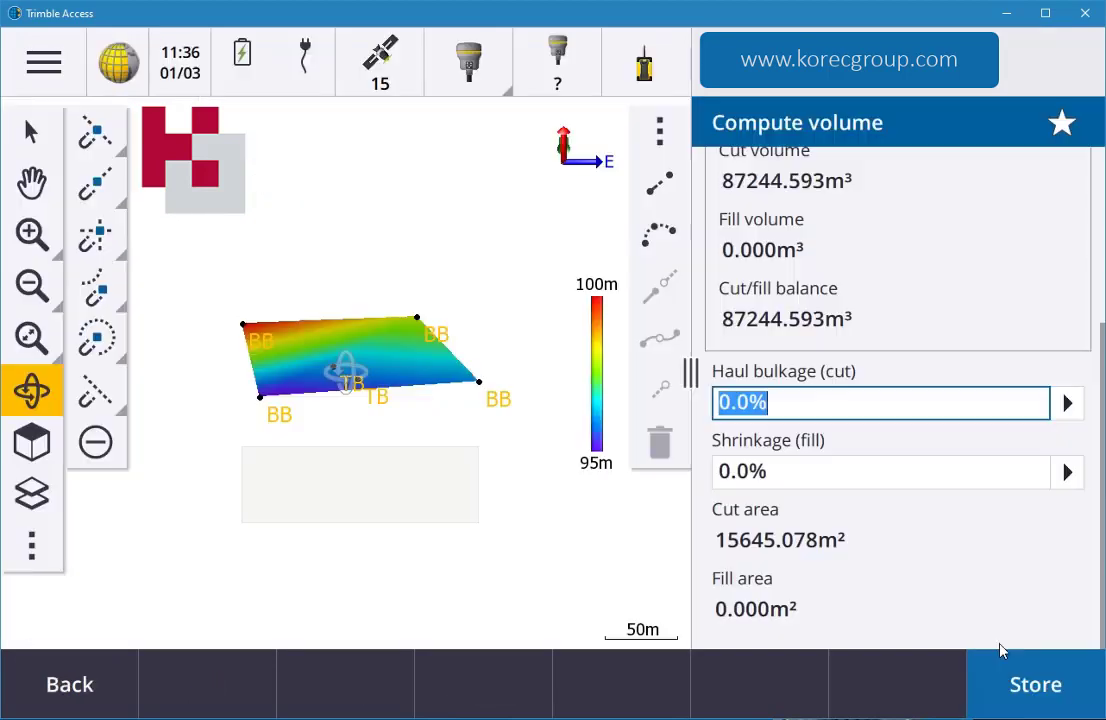
# Set the map's Surface Display to Color gradient + triangles
pyautogui.click(45, 550)
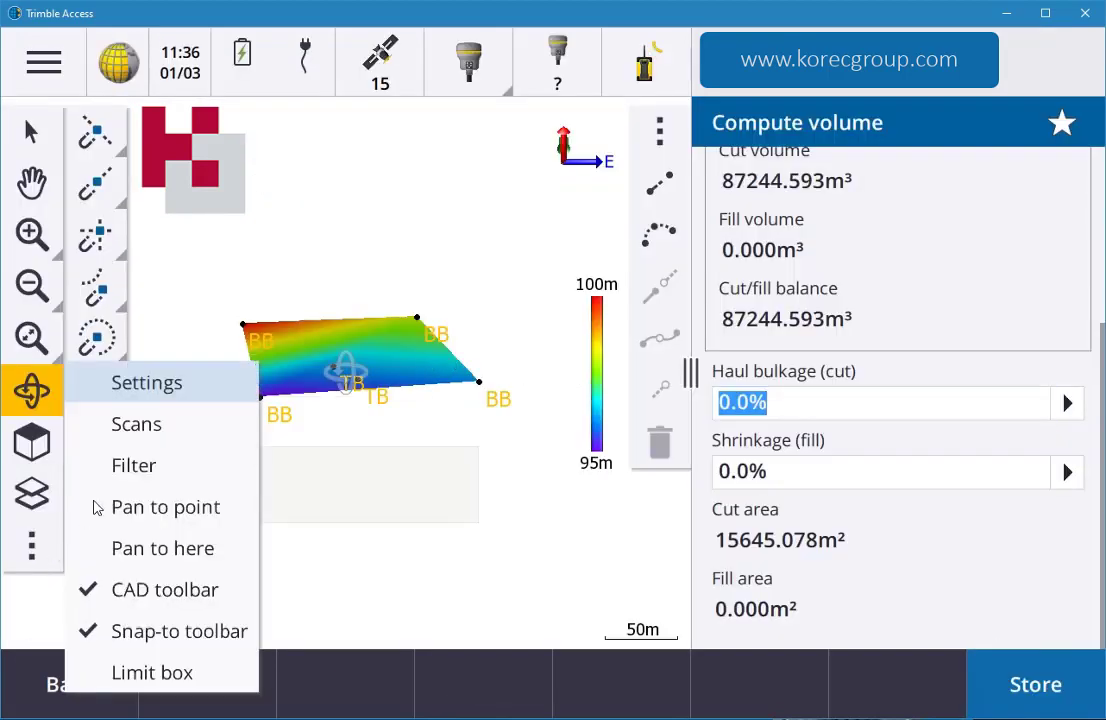
pyautogui.click(146, 388)
pyautogui.scroll(-2, 370, 405)
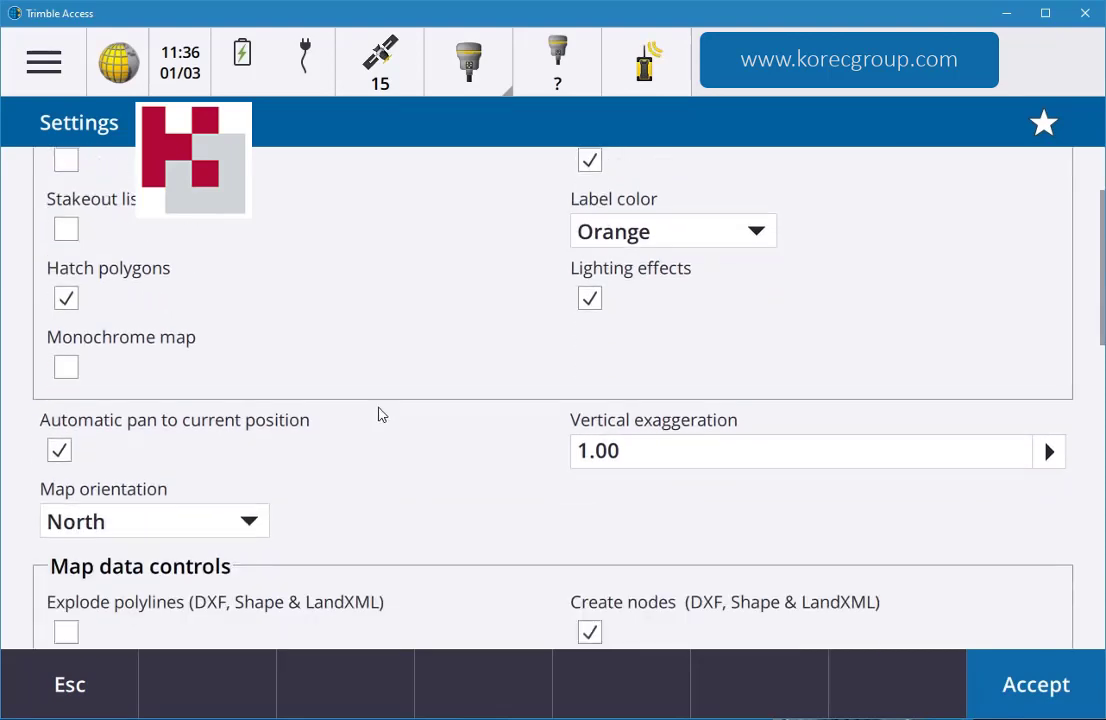
pyautogui.scroll(-8, 378, 414)
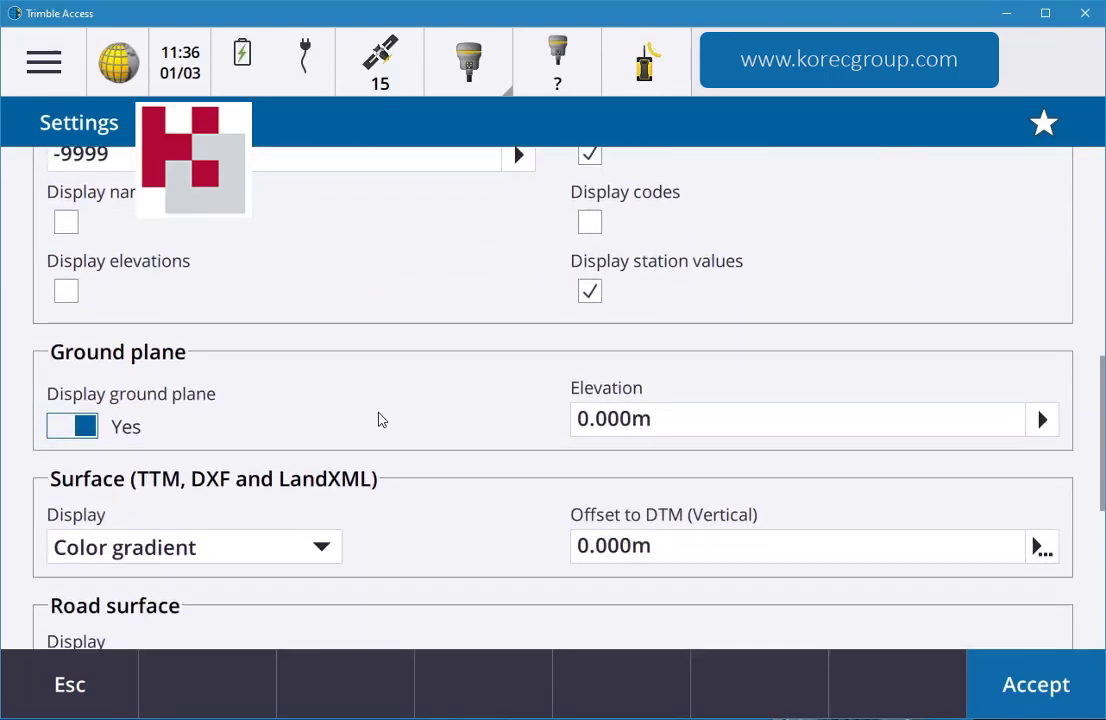
pyautogui.scroll(-2, 380, 420)
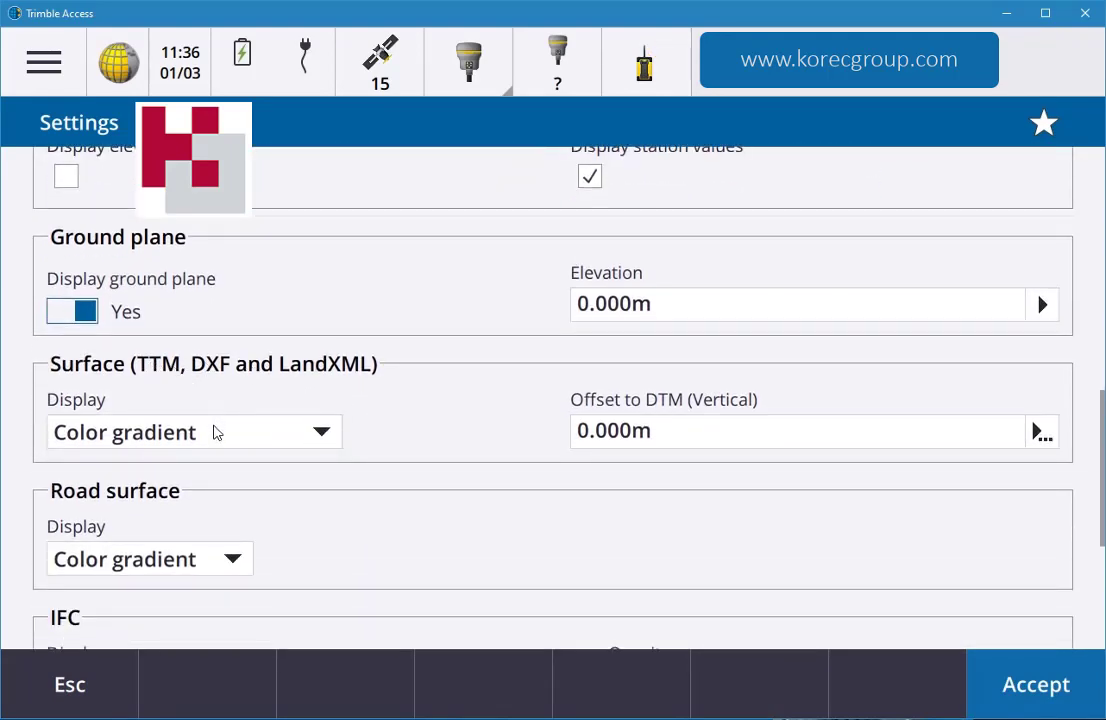
pyautogui.click(215, 432)
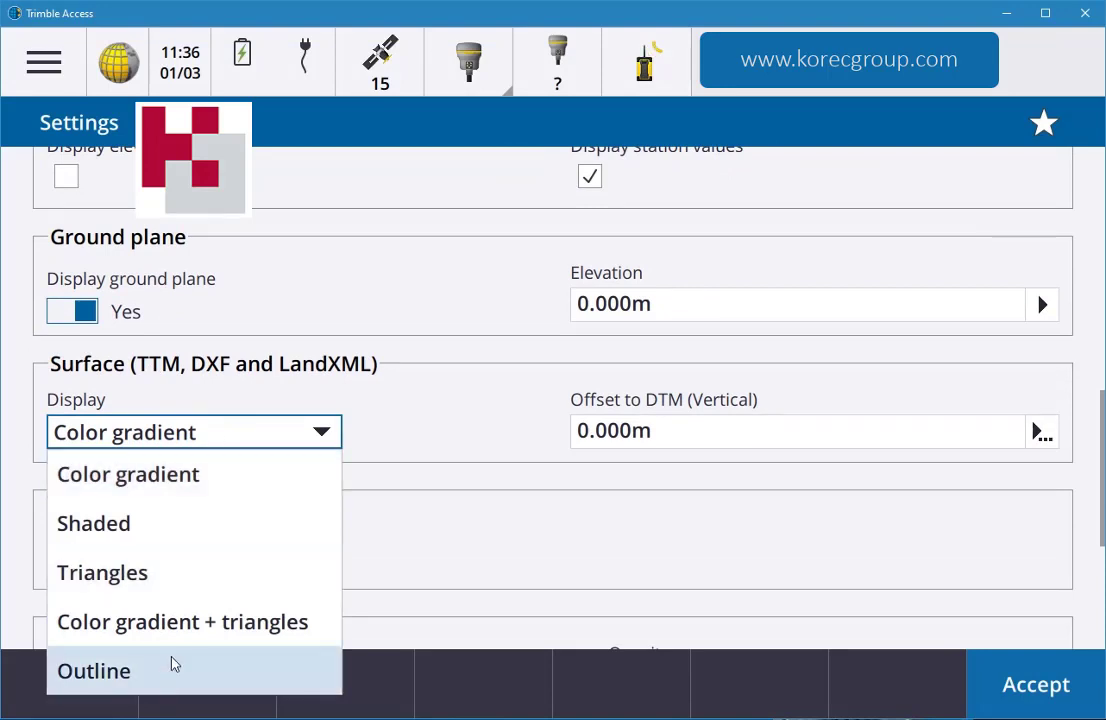
pyautogui.click(218, 634)
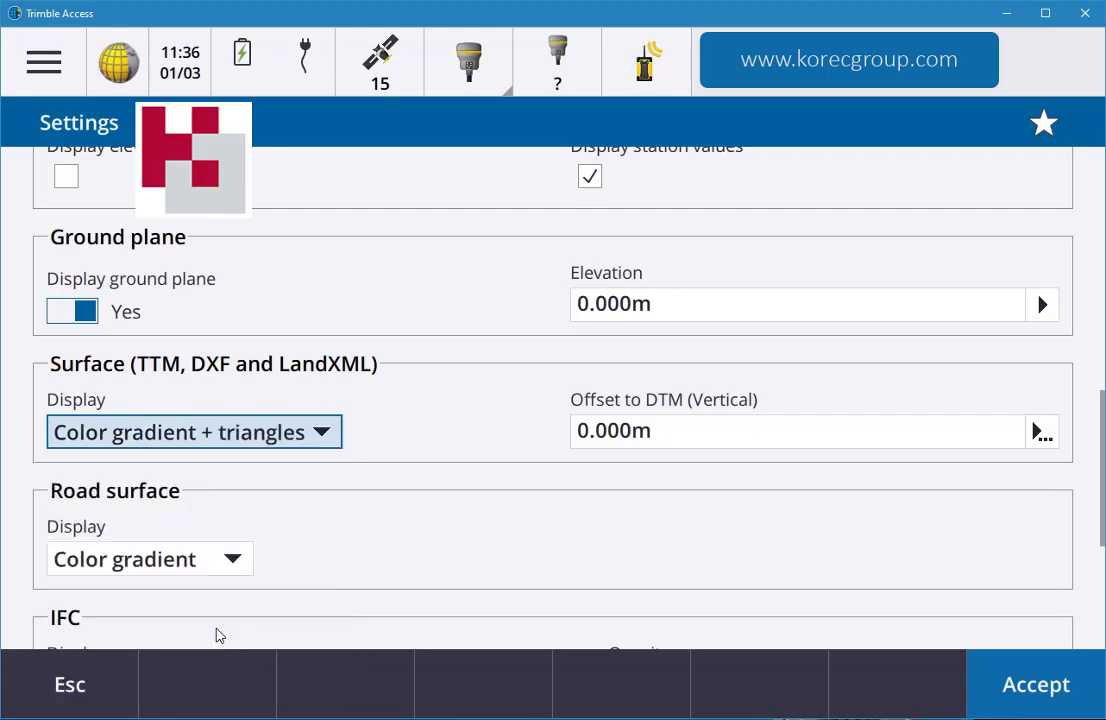
# Offset the surface 0.3 m Down and apply the map display settings
pyautogui.click(686, 439)
pyautogui.doubleClick(686, 439)
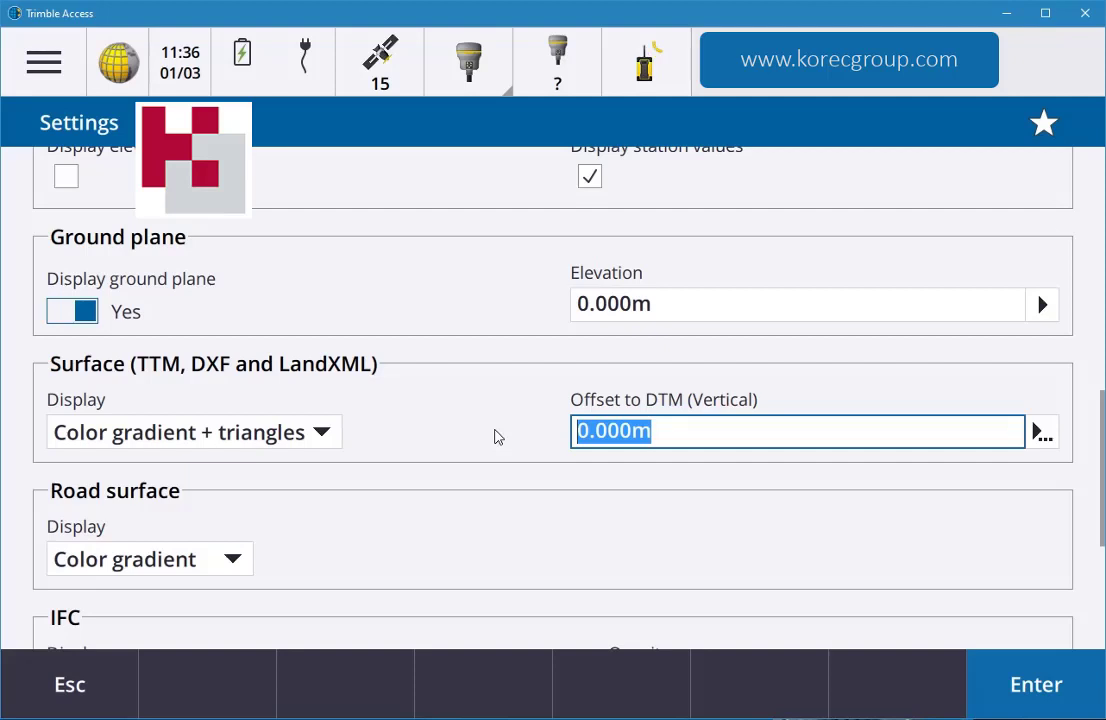
pyautogui.write('.3')
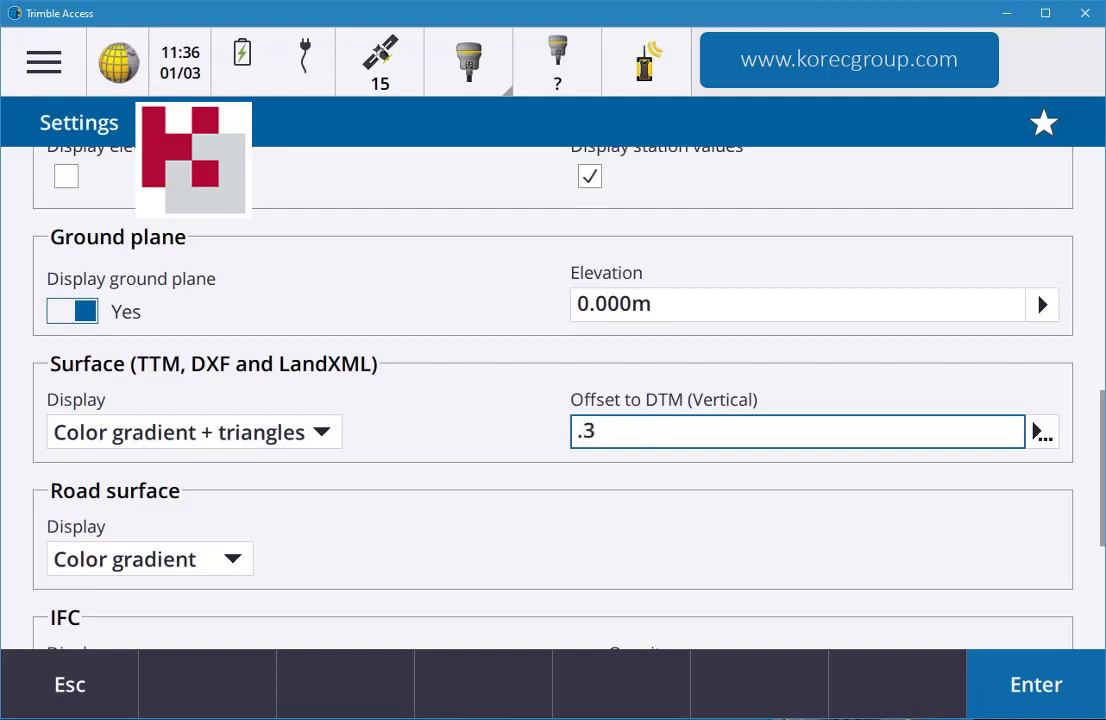
pyautogui.click(1042, 436)
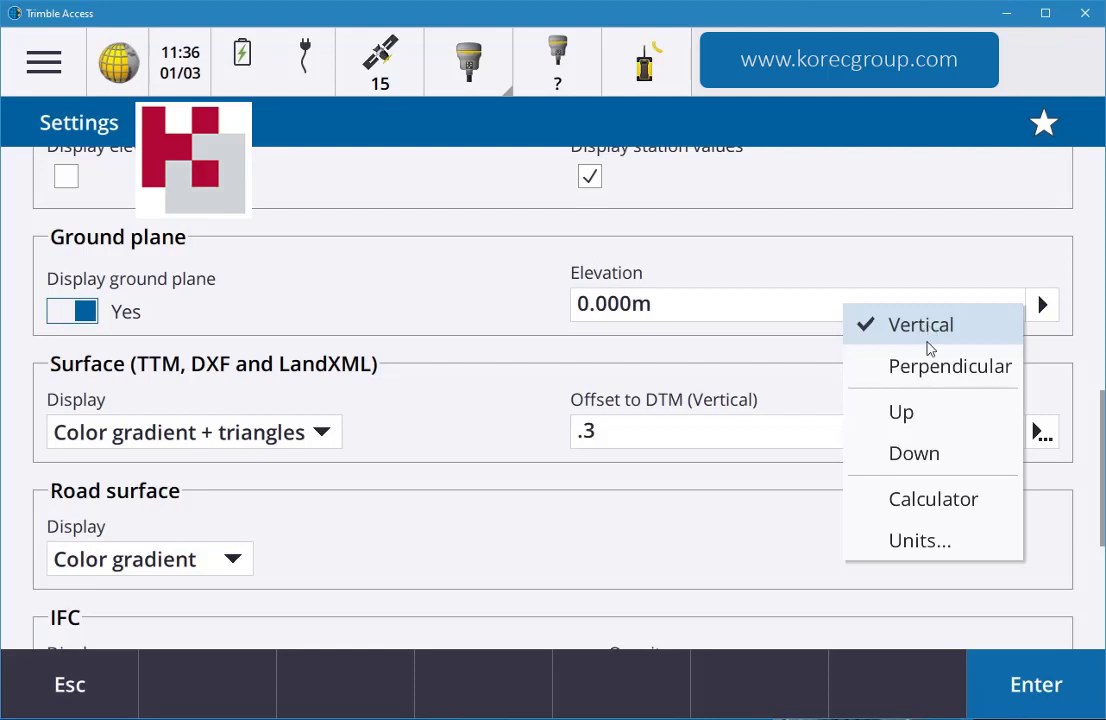
pyautogui.click(917, 451)
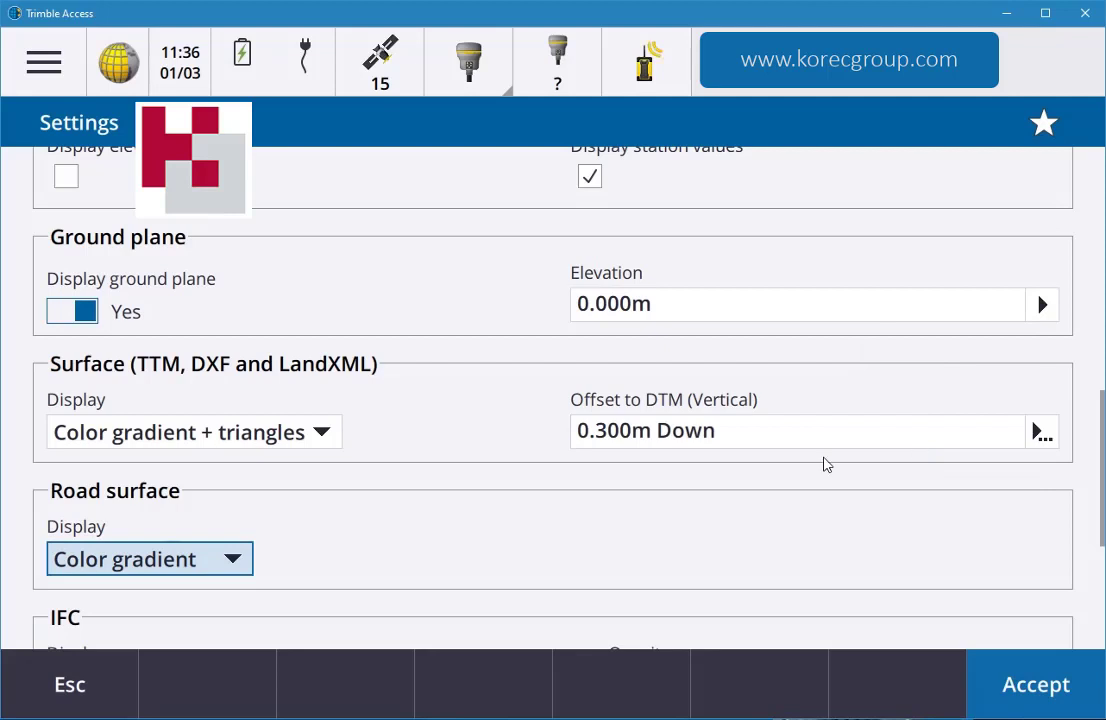
pyautogui.click(1030, 700)
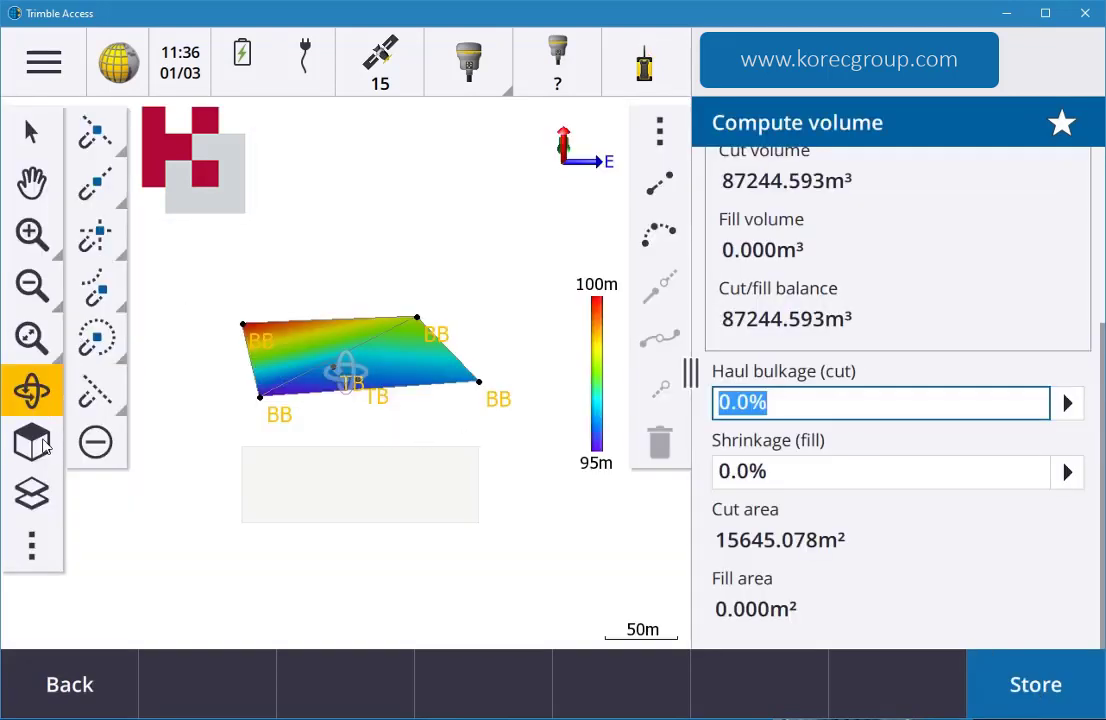
# Switch to plan view, abandon the volume computation, and centre the Base surface on the map
pyautogui.click(40, 388)
pyautogui.click(113, 368)
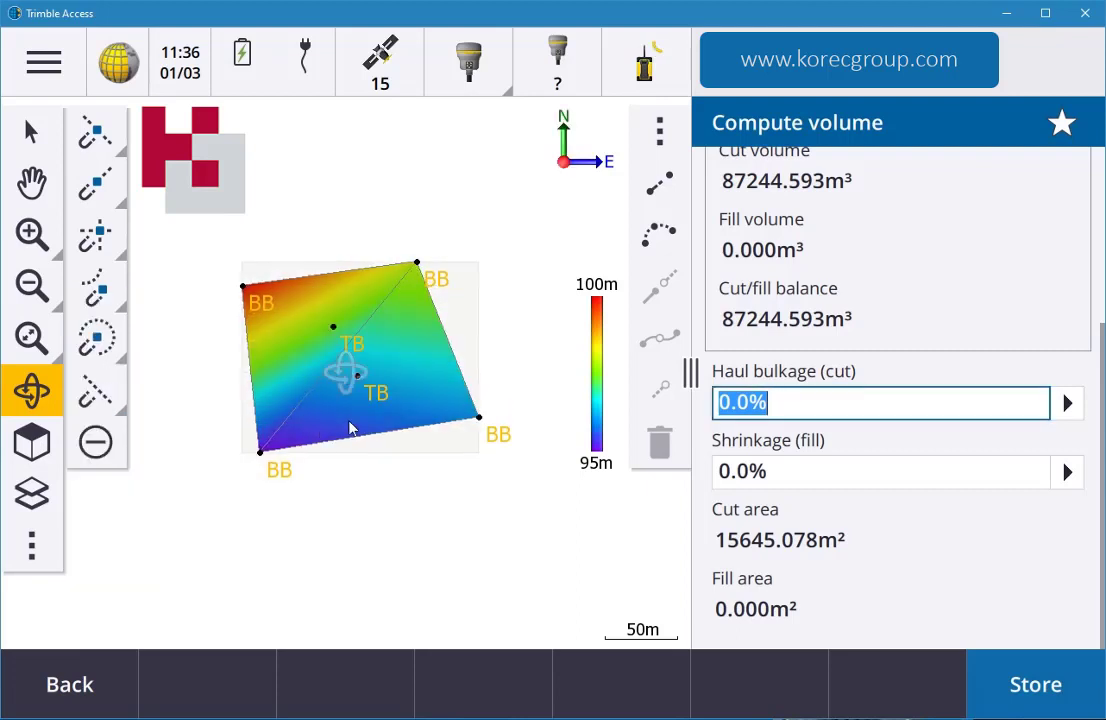
pyautogui.click(86, 702)
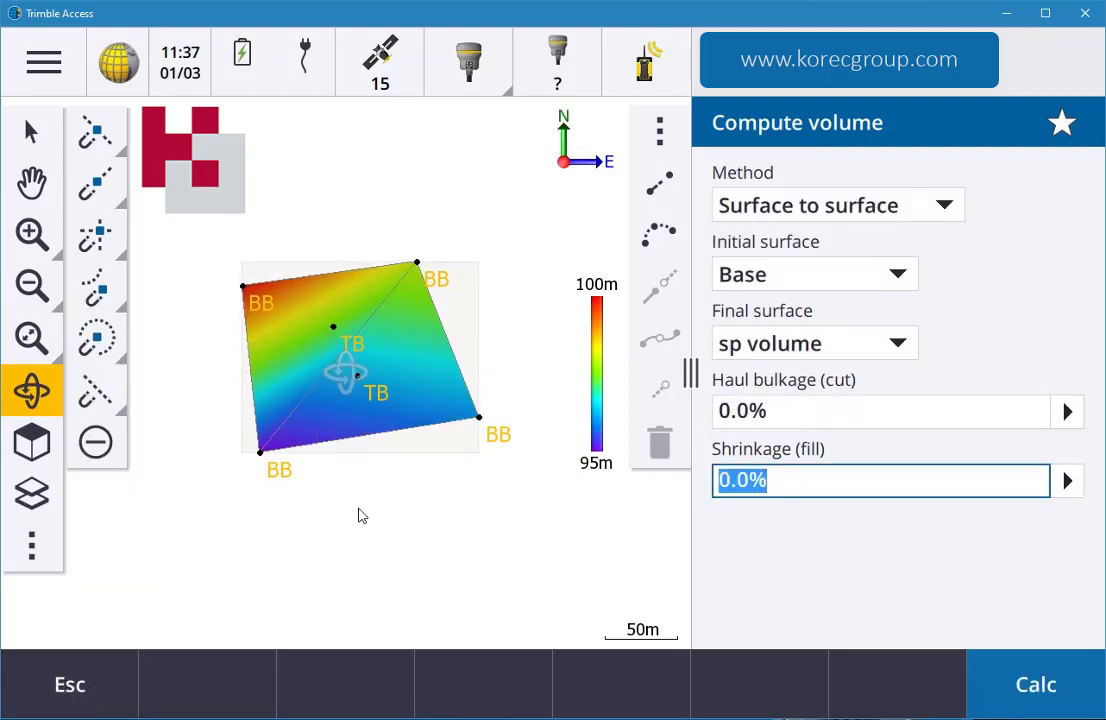
pyautogui.click(86, 690)
pyautogui.click(420, 433)
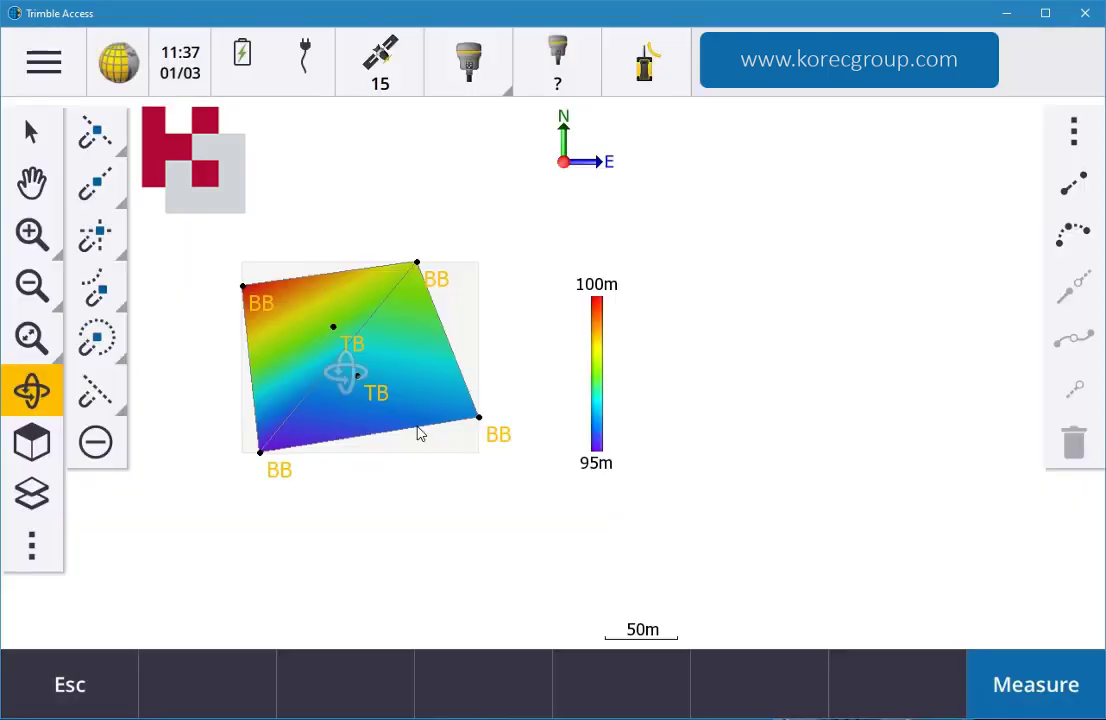
pyautogui.click(22, 177)
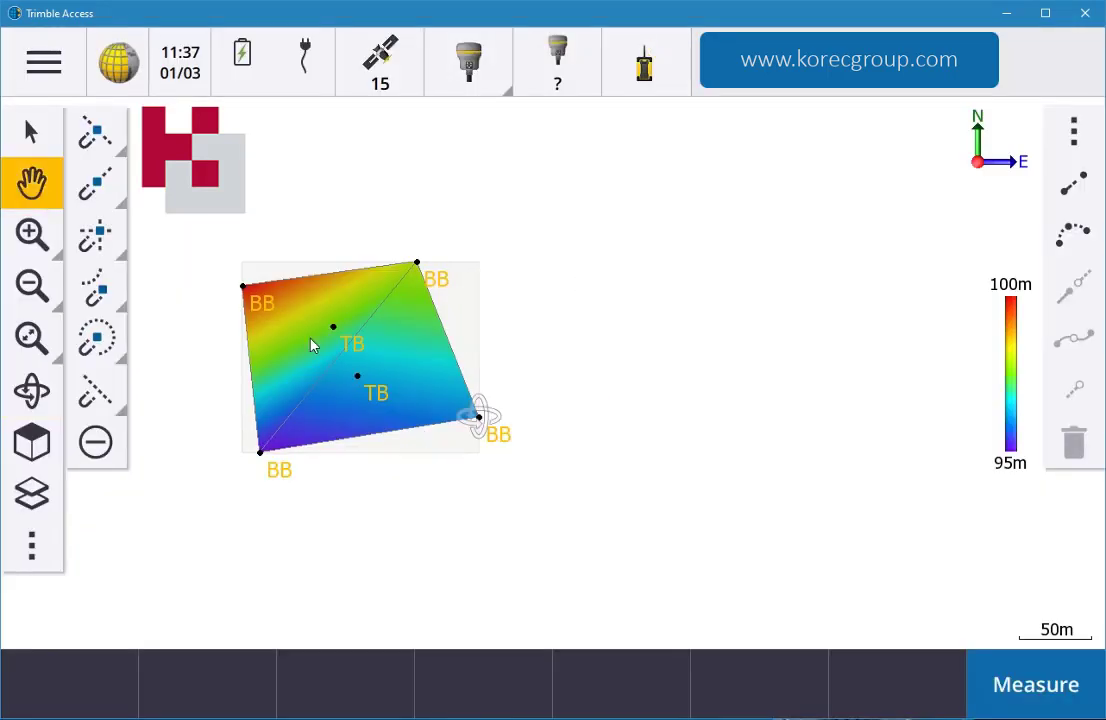
pyautogui.moveTo(312, 345); pyautogui.dragTo(583, 390)
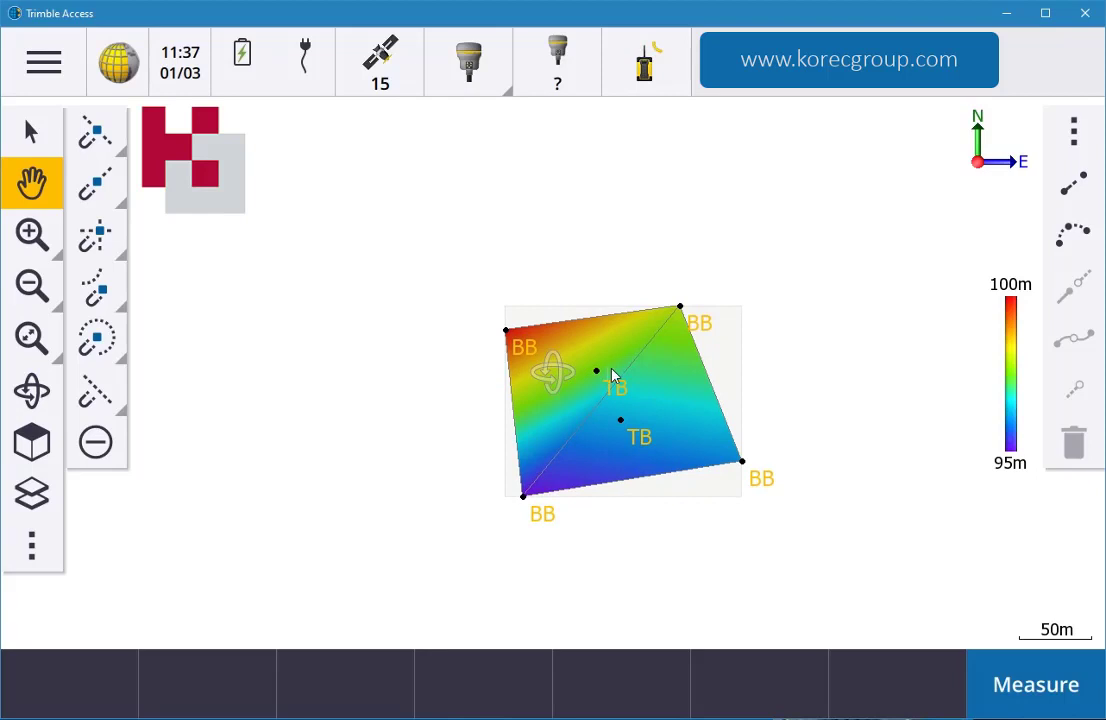